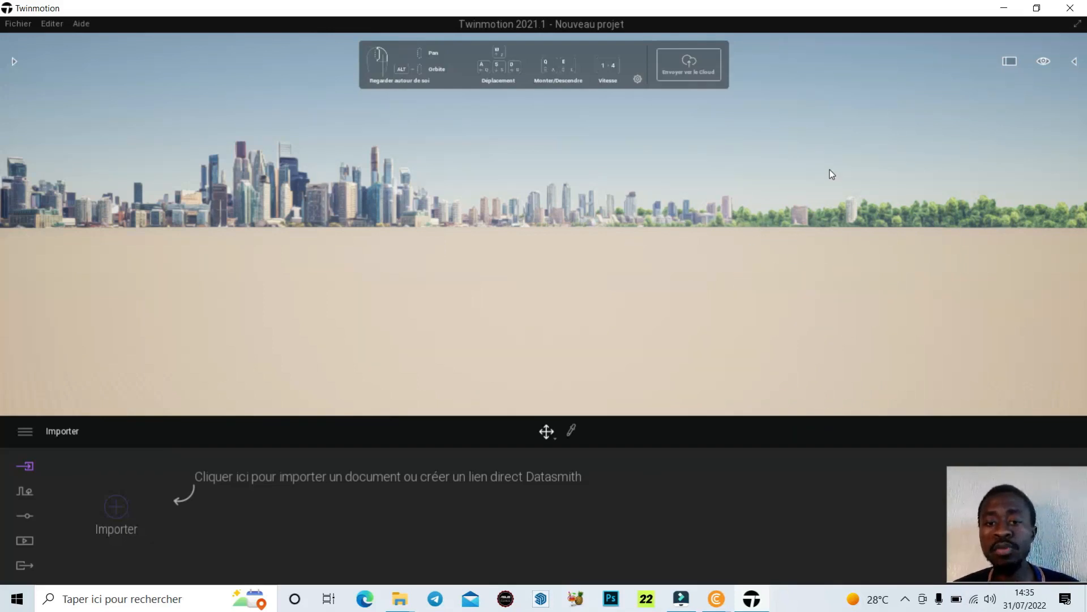
# - Switch to the browser window with the bimobject search and bring up the BIMobject home page
pyautogui.click(717, 598)
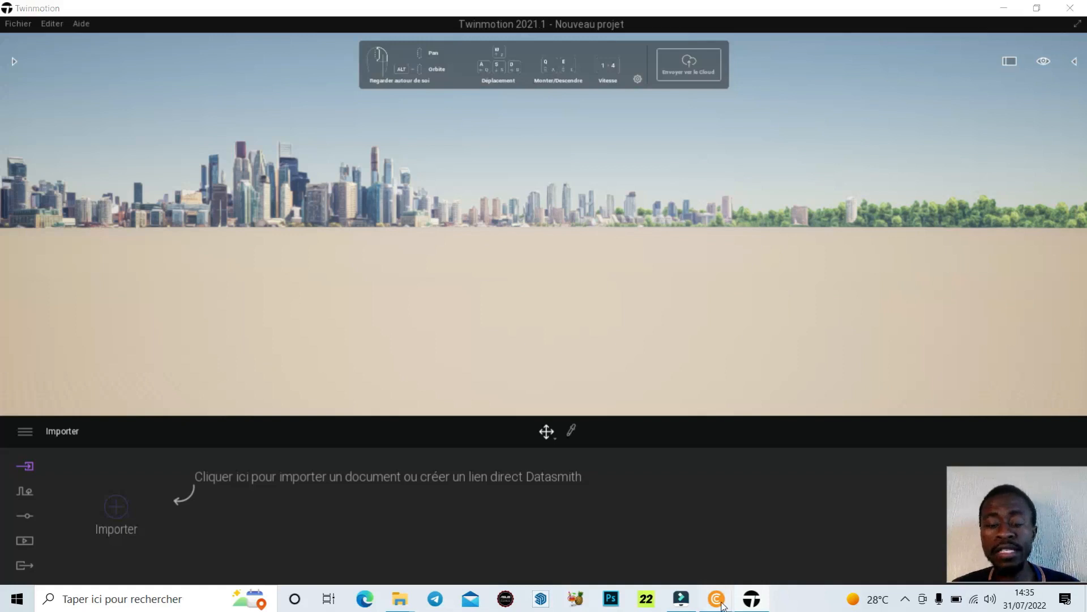
pyautogui.click(775, 554)
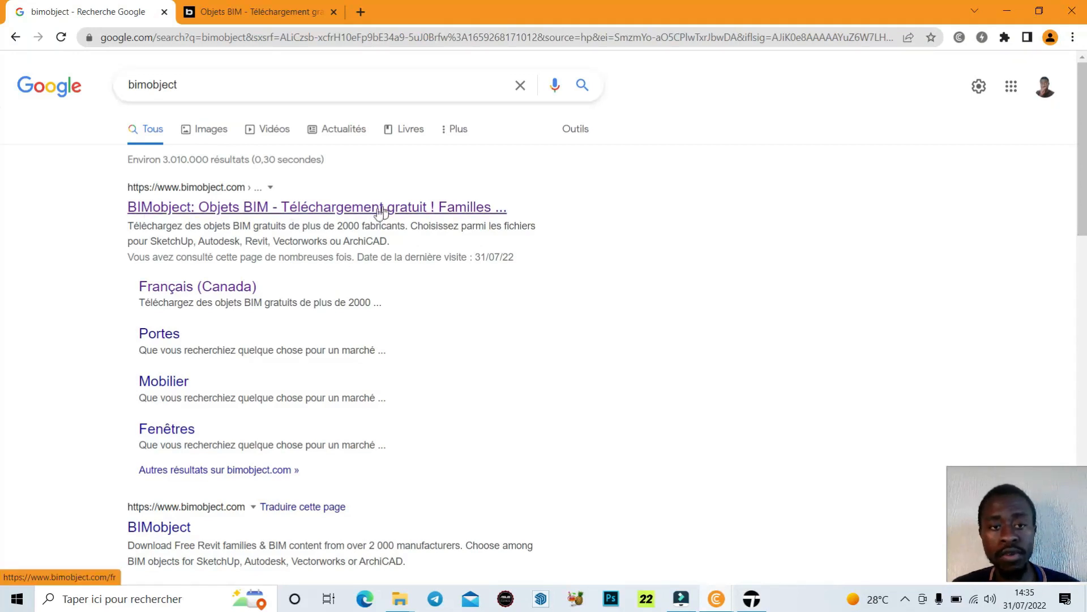
pyautogui.click(268, 16)
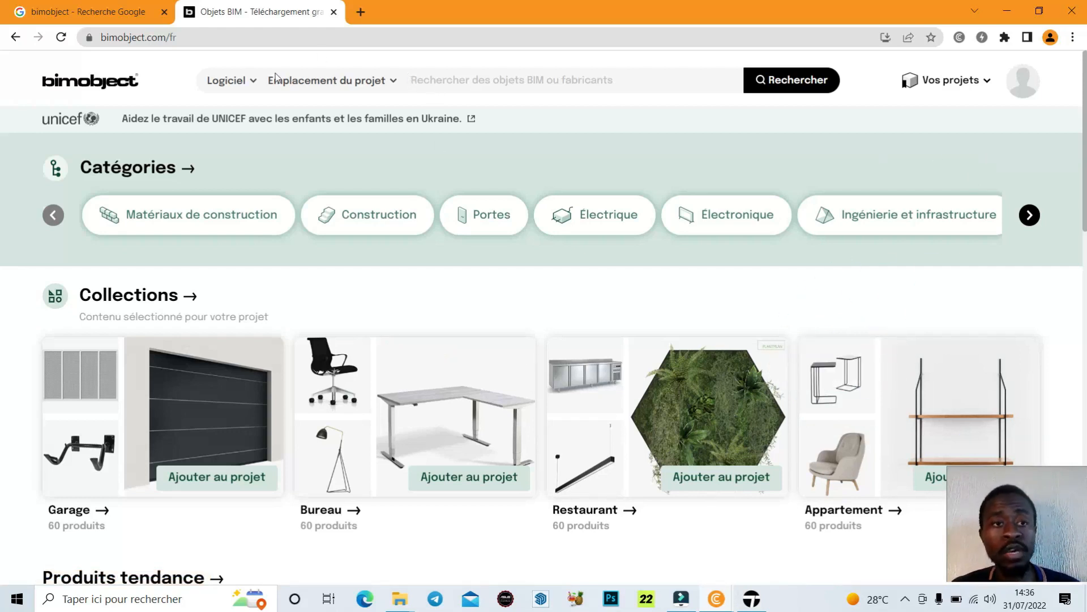
pyautogui.click(255, 82)
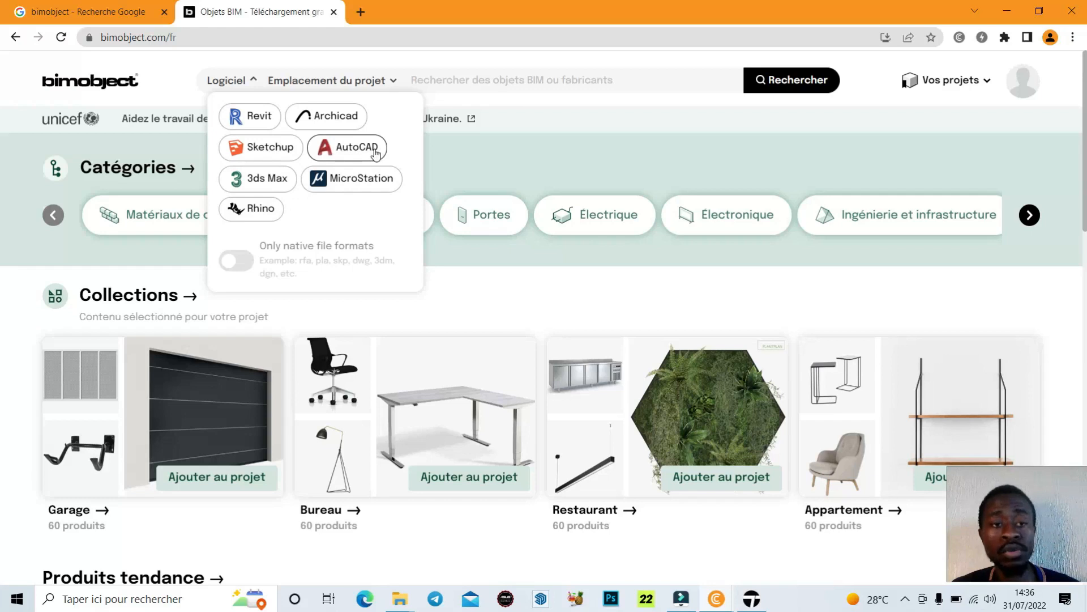
pyautogui.click(272, 151)
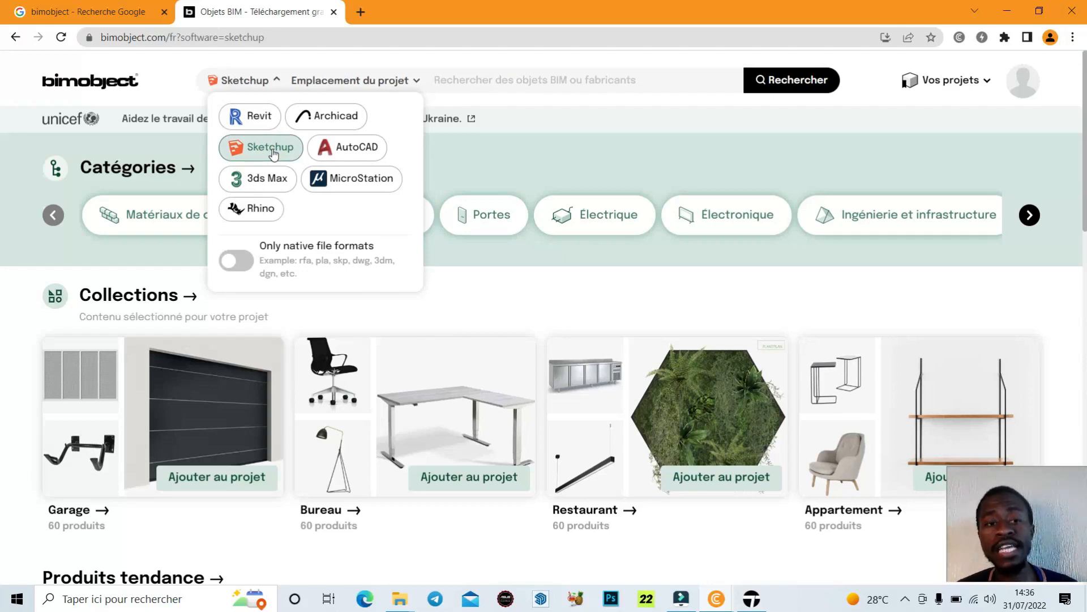
pyautogui.click(272, 152)
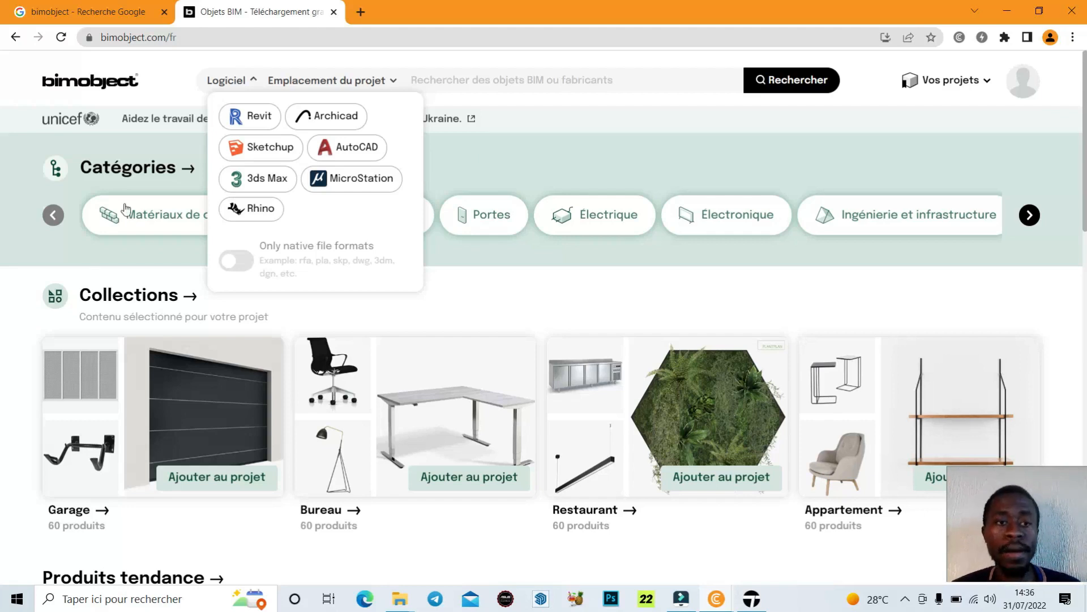
pyautogui.click(537, 148)
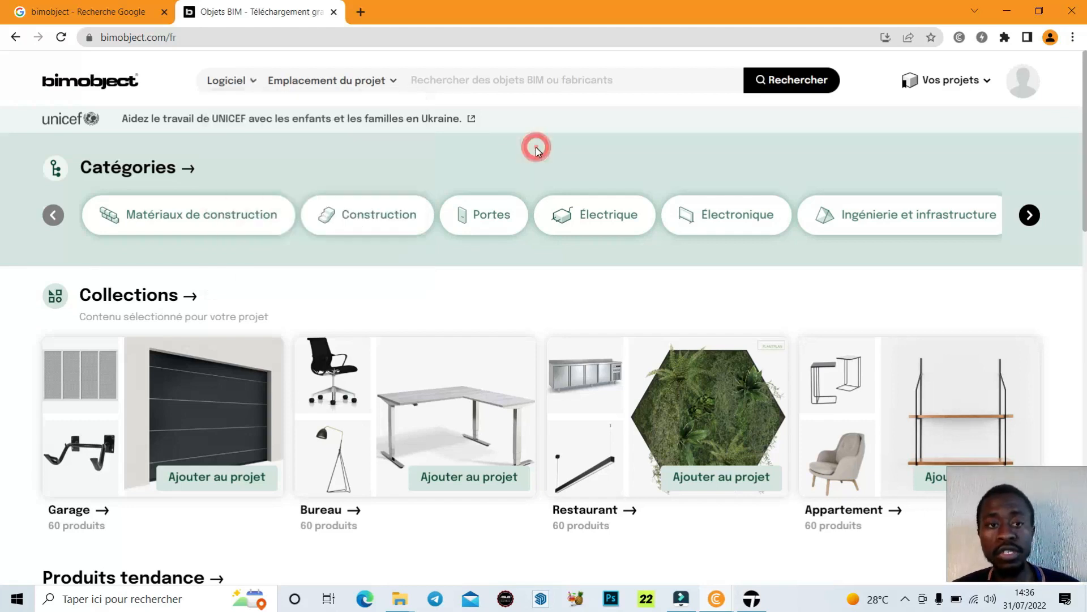
pyautogui.scroll(-5, 426, 343)
pyautogui.scroll(2, 249, 227)
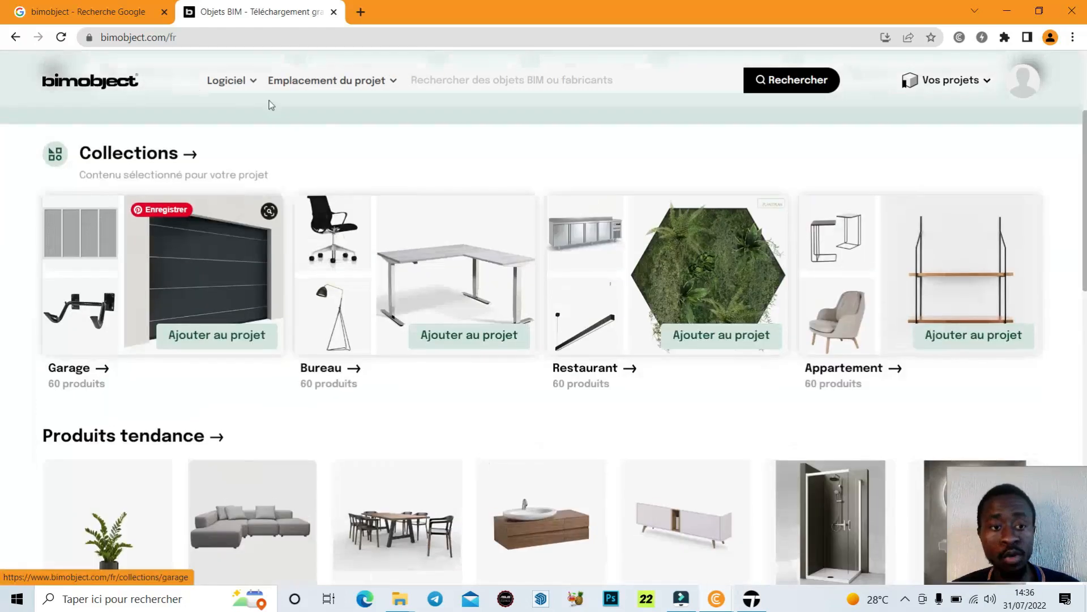
# - Filter the BIMobject catalogue by Sketchup and open the trending product Gregor – Buffet from CIDER-LA MANUFACTURE
pyautogui.click(243, 82)
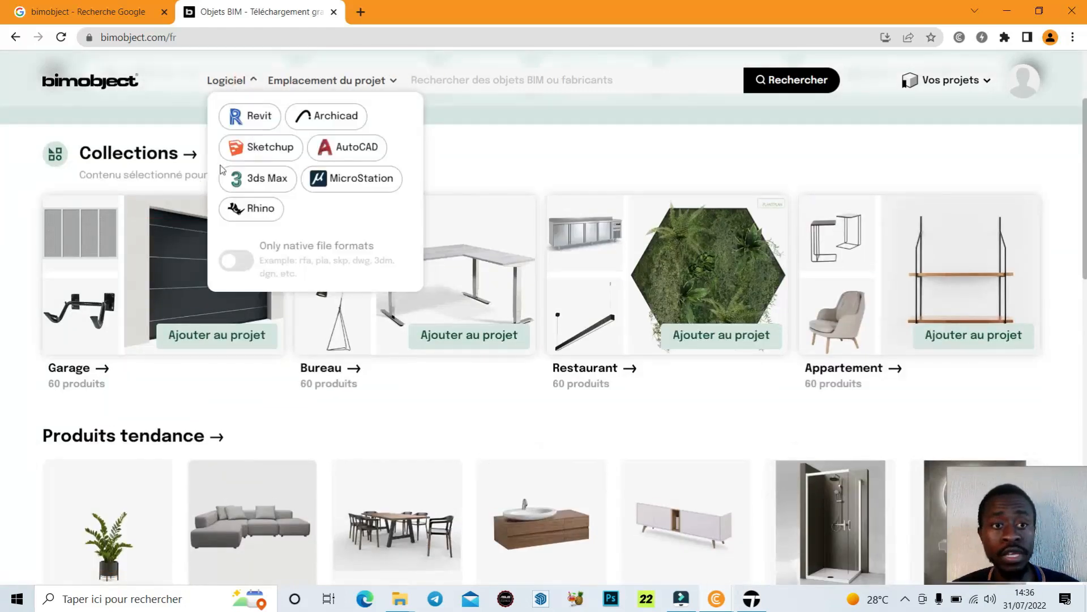
pyautogui.click(268, 151)
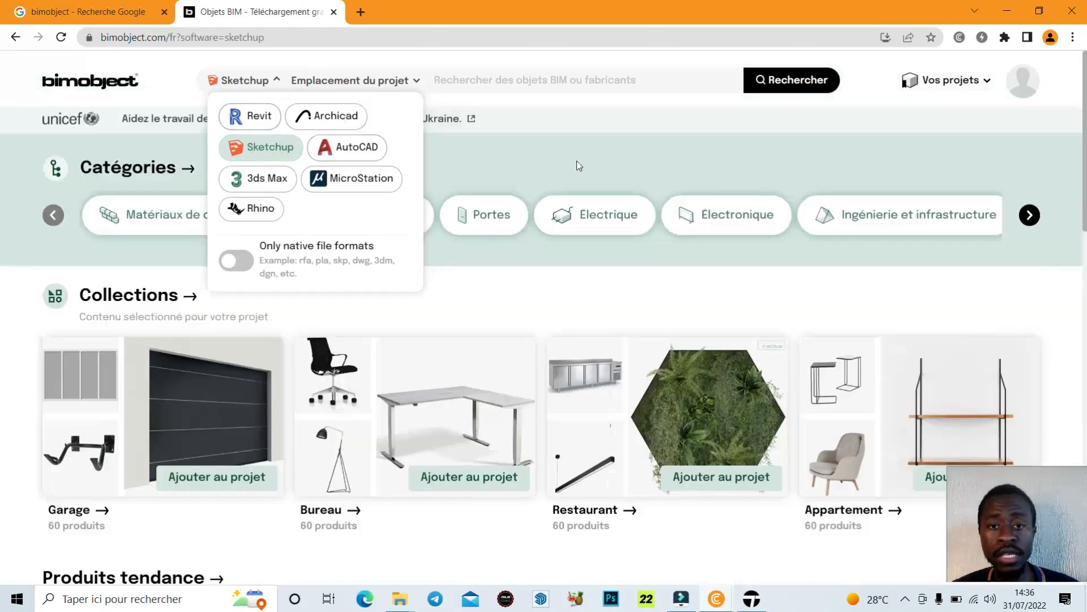
pyautogui.scroll(-5, 552, 164)
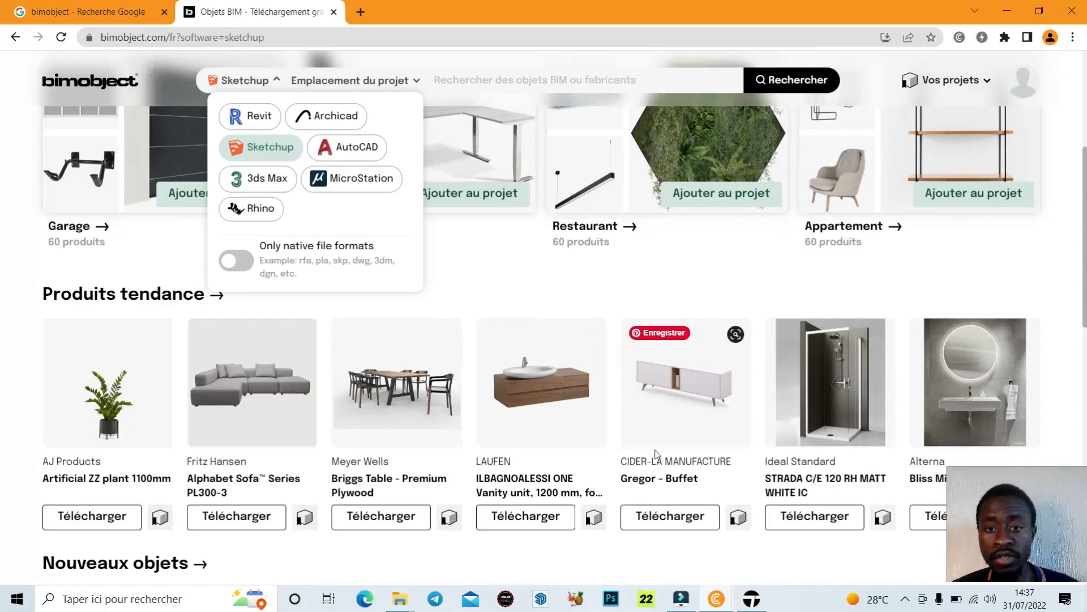
pyautogui.click(475, 80)
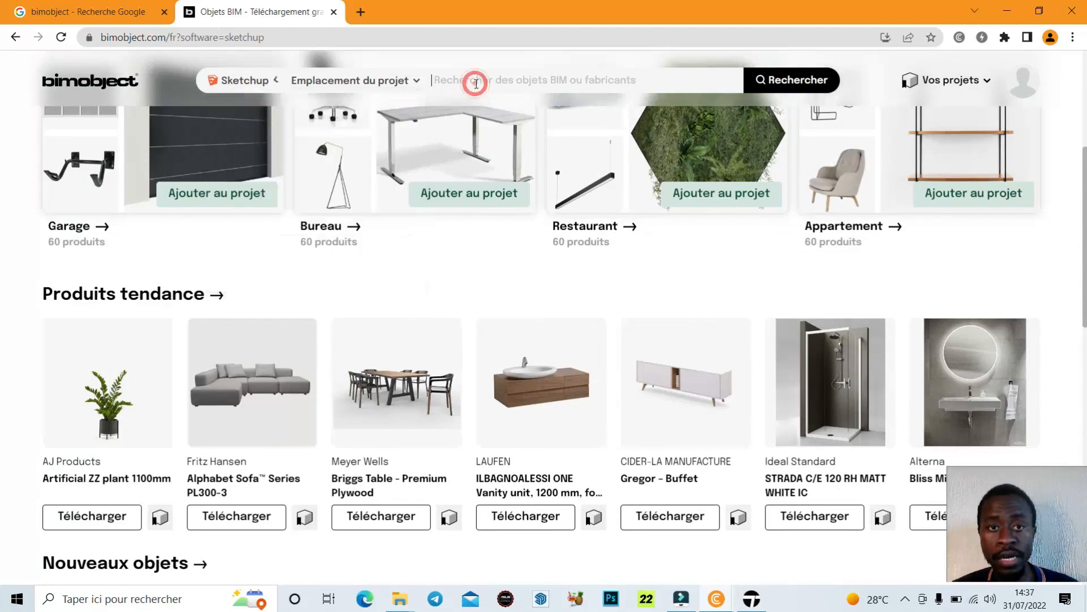
pyautogui.click(677, 396)
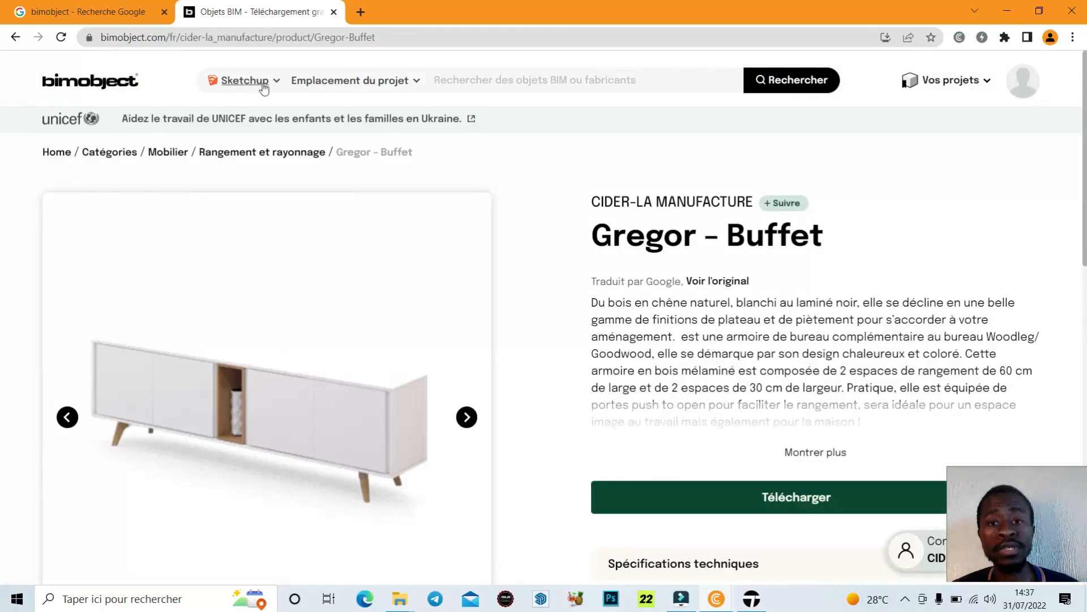
# - Open the download options for Gregor – Buffet and deselect the OBJ, Ifc and 3ds Max files
pyautogui.click(801, 498)
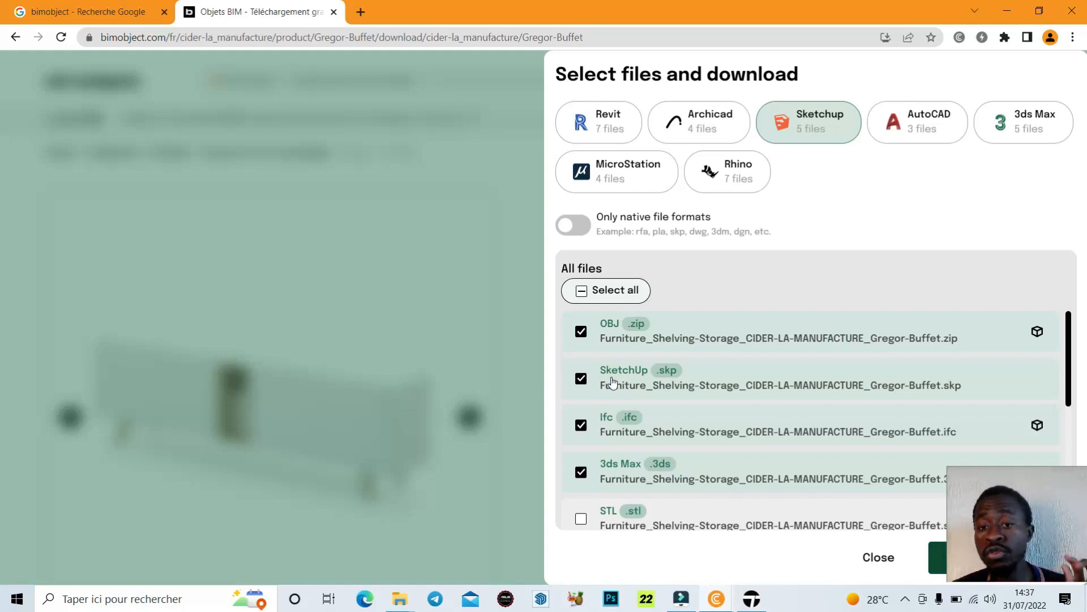
pyautogui.click(575, 324)
pyautogui.click(578, 329)
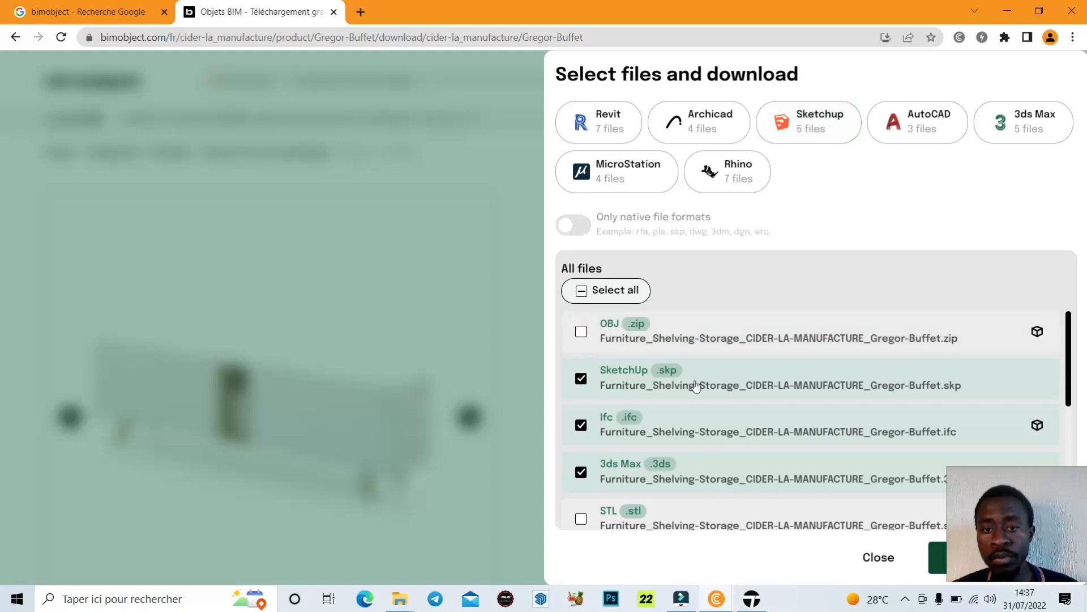
pyautogui.click(584, 440)
pyautogui.click(582, 471)
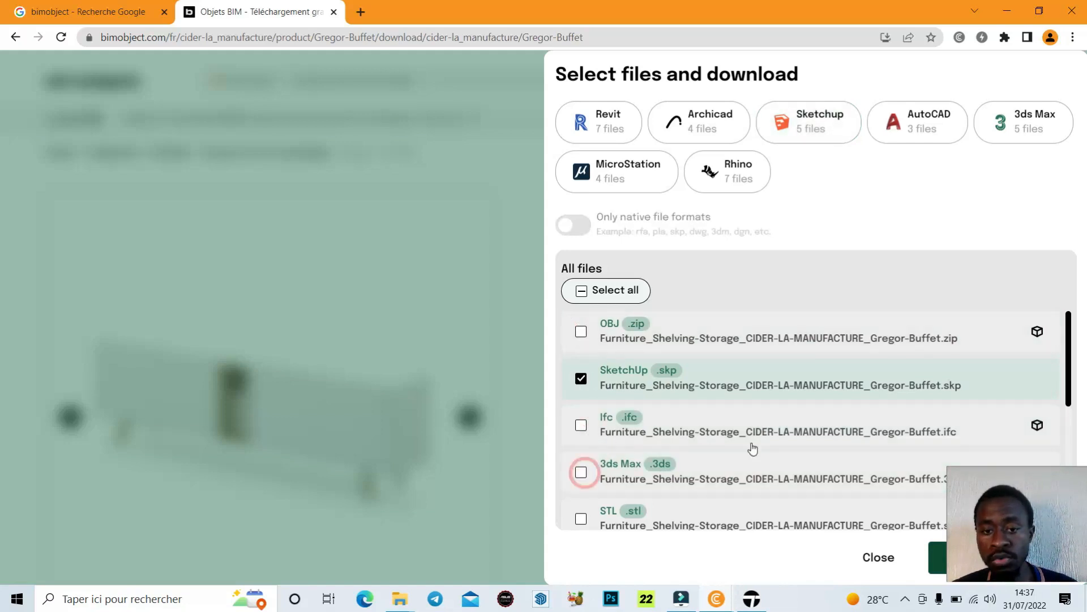
# - Review the remaining file formats, keep the SketchUp .skp file selected and download the selection
pyautogui.scroll(-5, 679, 453)
pyautogui.scroll(-1, 672, 411)
pyautogui.scroll(6, 652, 397)
pyautogui.click(582, 379)
pyautogui.click(583, 379)
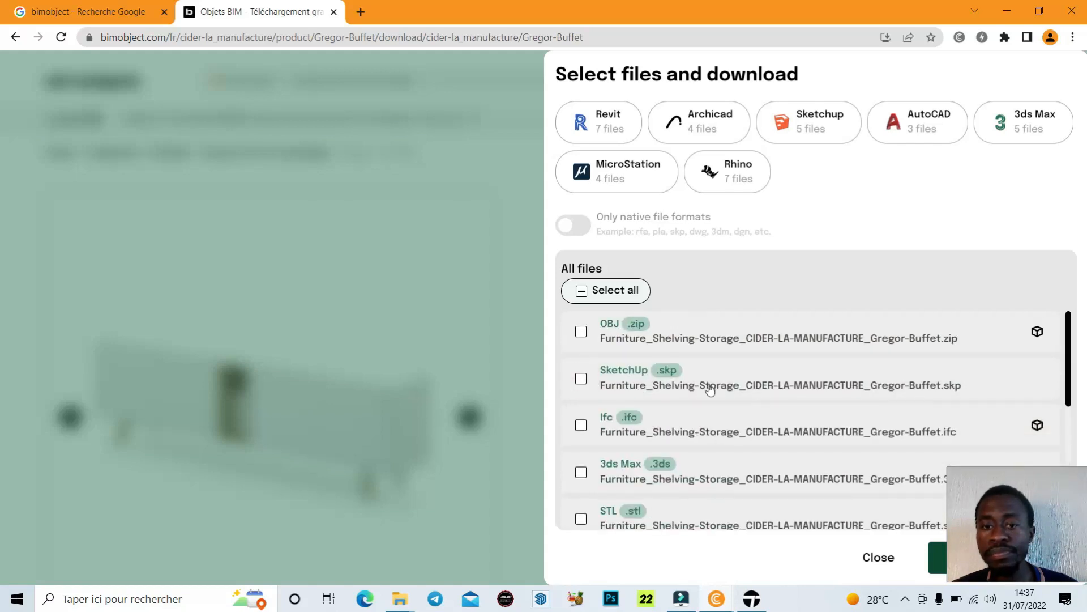
pyautogui.click(581, 382)
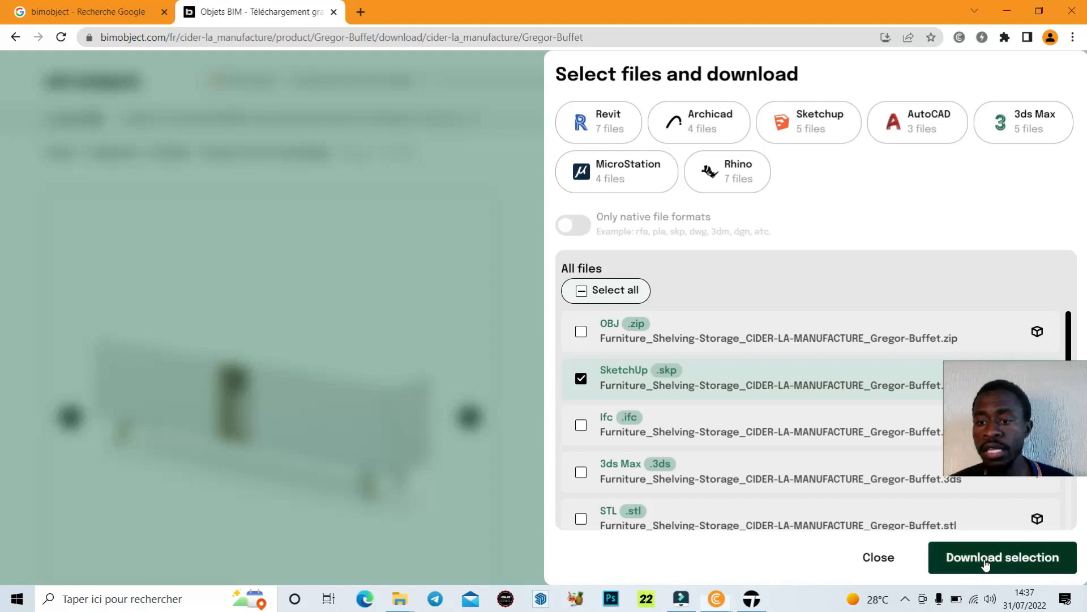
pyautogui.click(988, 562)
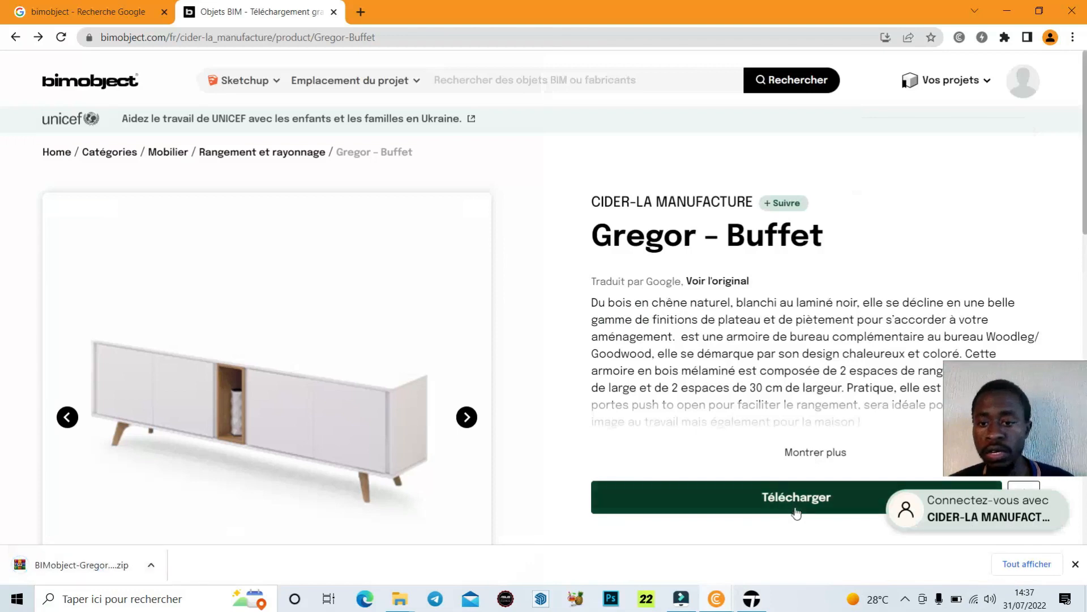
# - Reopen the buffet's download options and exclude the OBJ, Ifc and 3ds Max files again
pyautogui.click(782, 497)
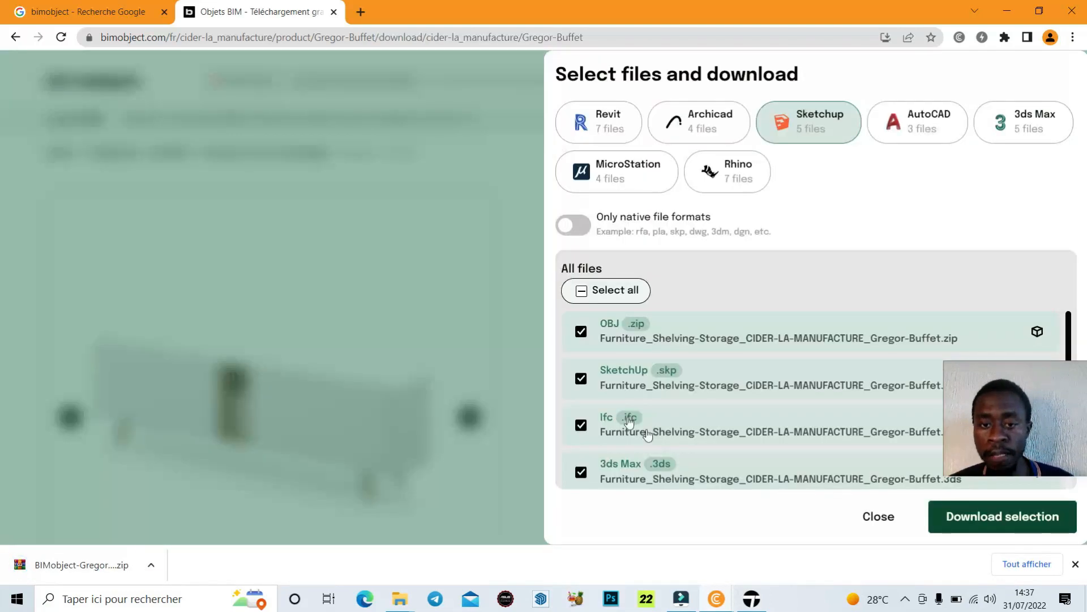
pyautogui.click(582, 332)
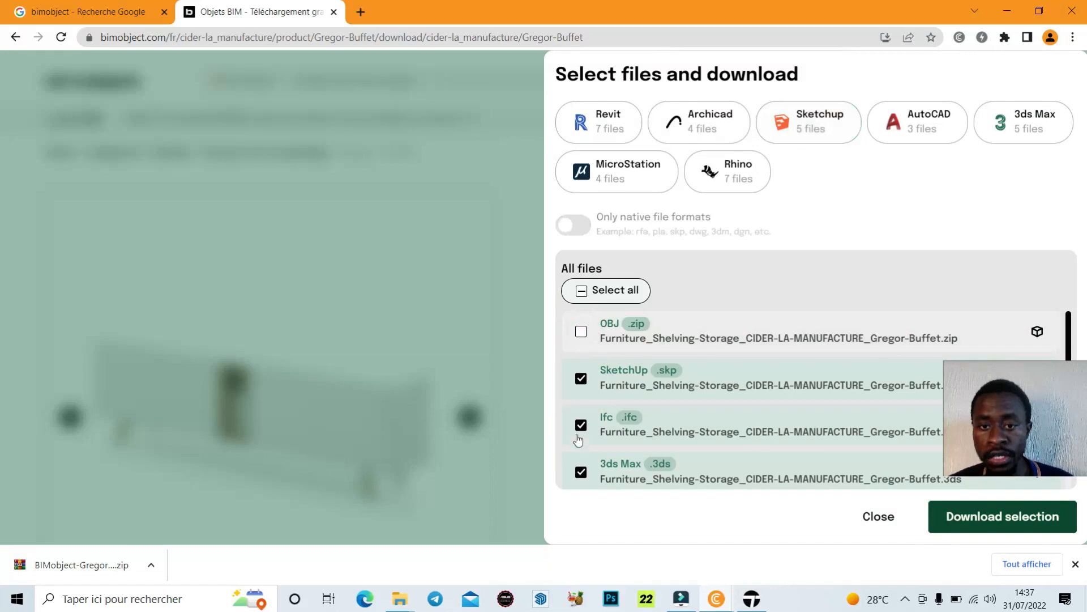
pyautogui.click(581, 425)
pyautogui.click(582, 472)
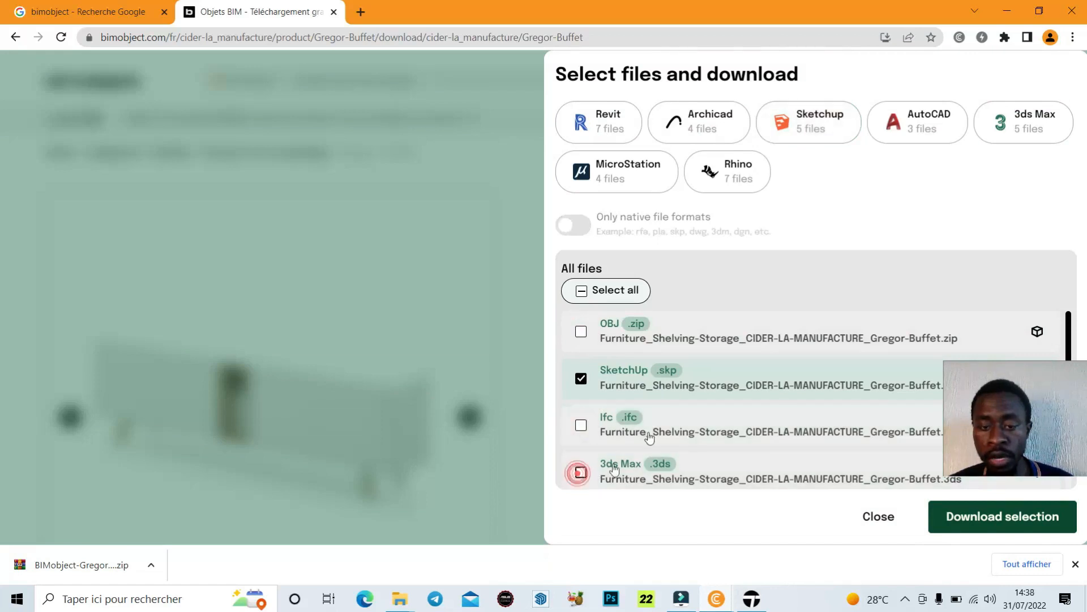
# - Deselect the Filmbox FBX file as well and download only the SketchUp .skp file of the buffet
pyautogui.scroll(-4, 623, 474)
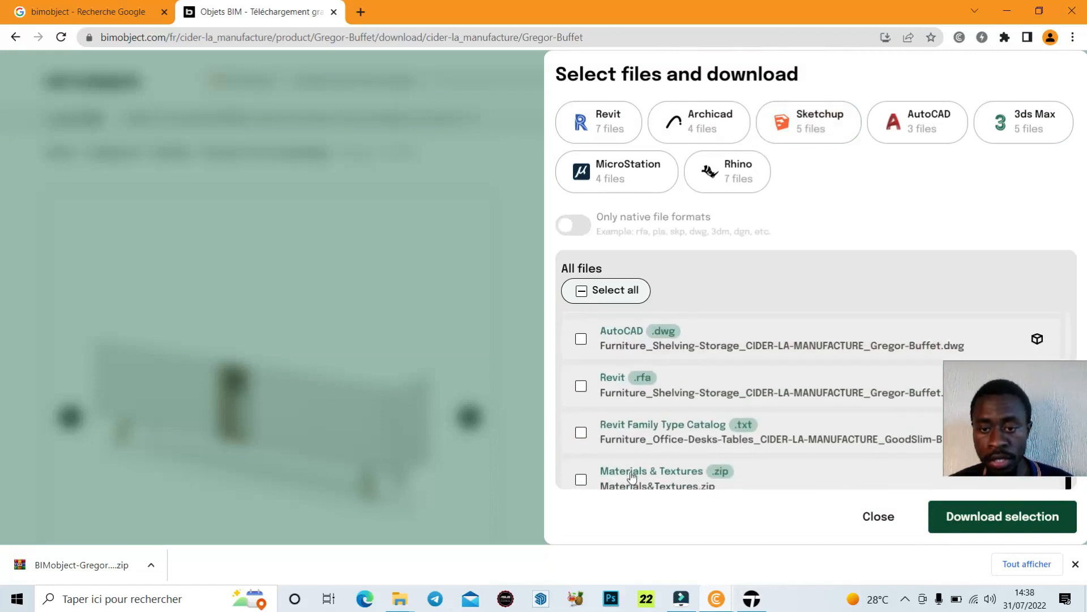
pyautogui.scroll(-5, 627, 479)
pyautogui.scroll(1, 631, 478)
pyautogui.scroll(-2, 631, 477)
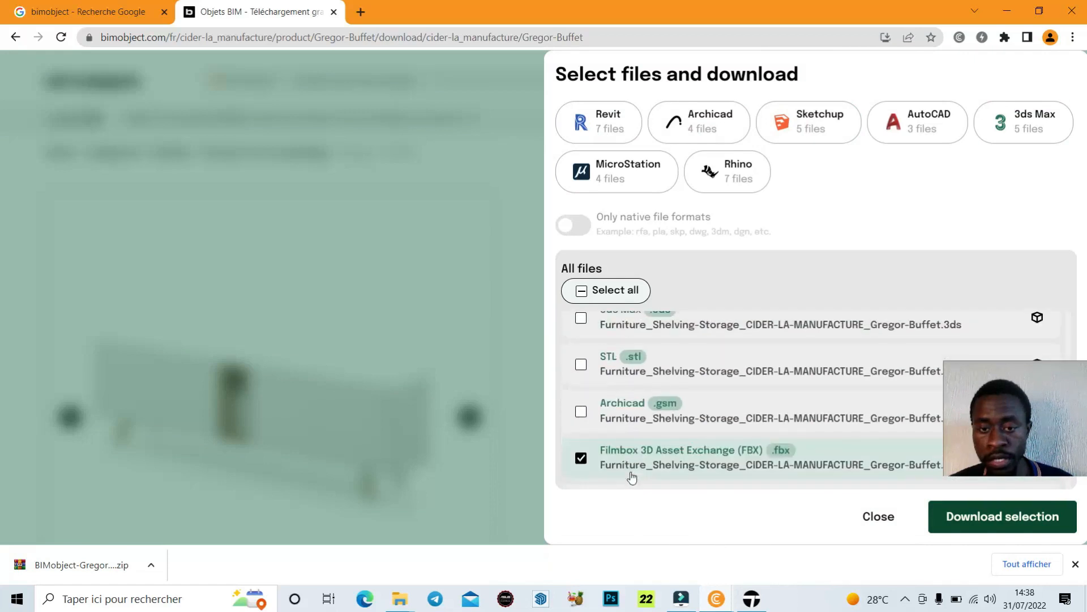
pyautogui.click(581, 458)
pyautogui.scroll(3, 623, 464)
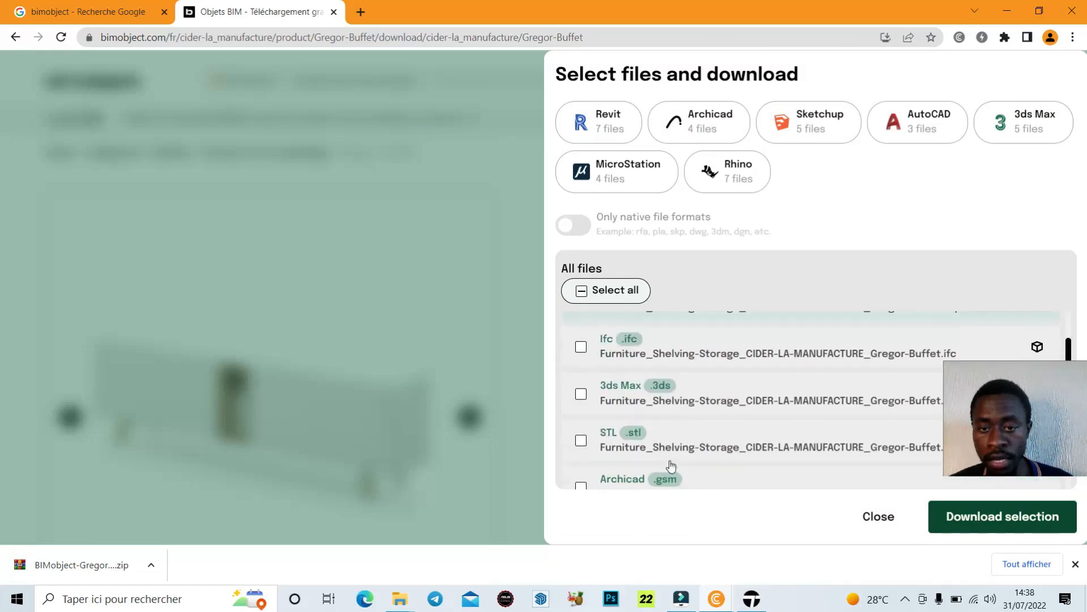
pyautogui.scroll(3, 670, 462)
pyautogui.scroll(-4, 670, 464)
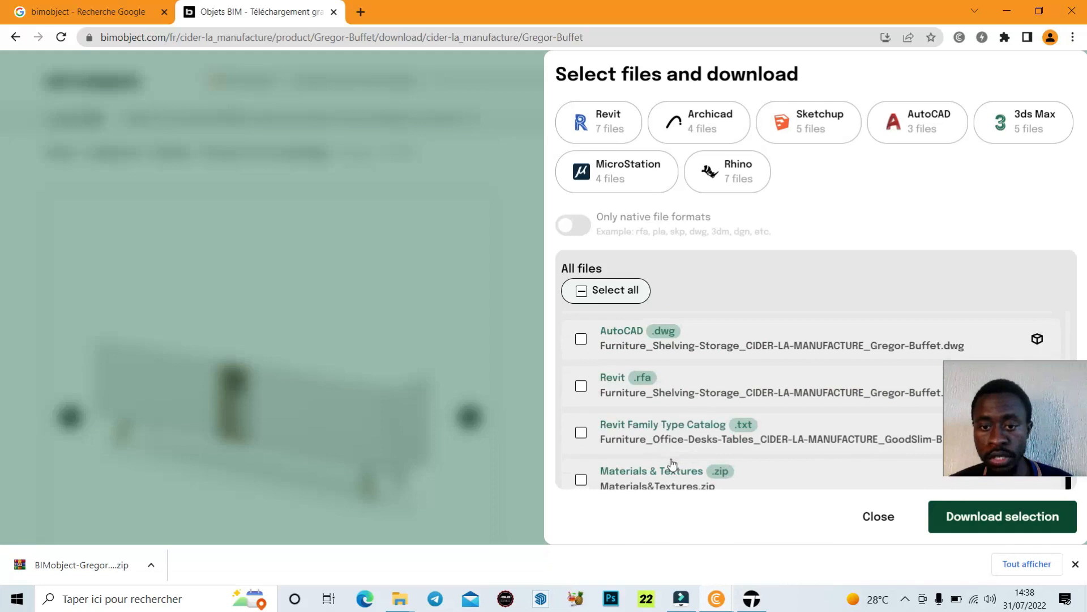
pyautogui.click(987, 522)
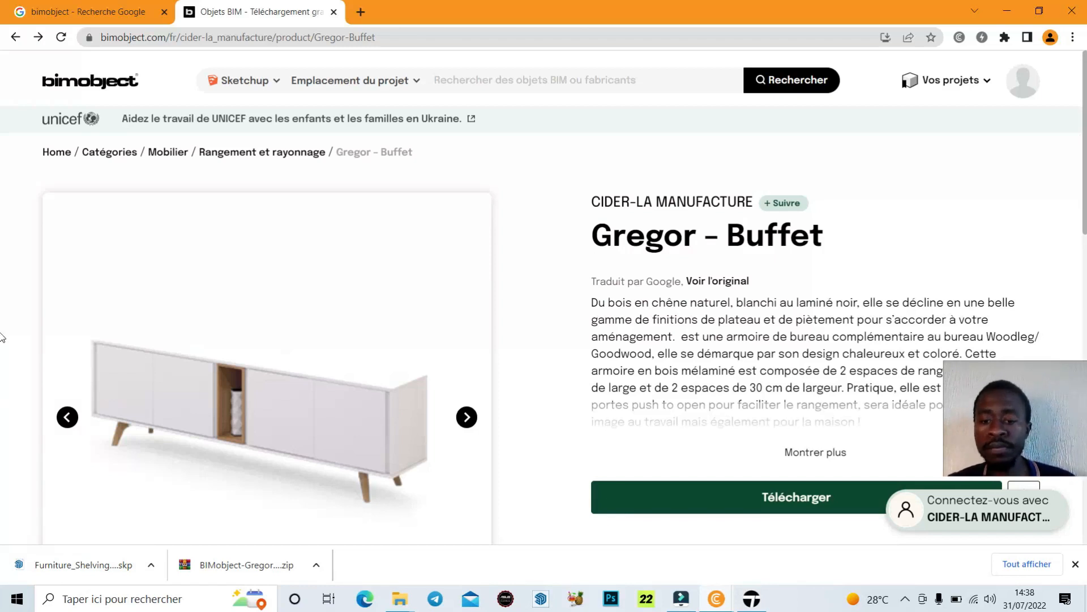
# - Switch to Twinmotion and open the user library (Bibliothèque utilisateur) in the asset library
pyautogui.click(752, 599)
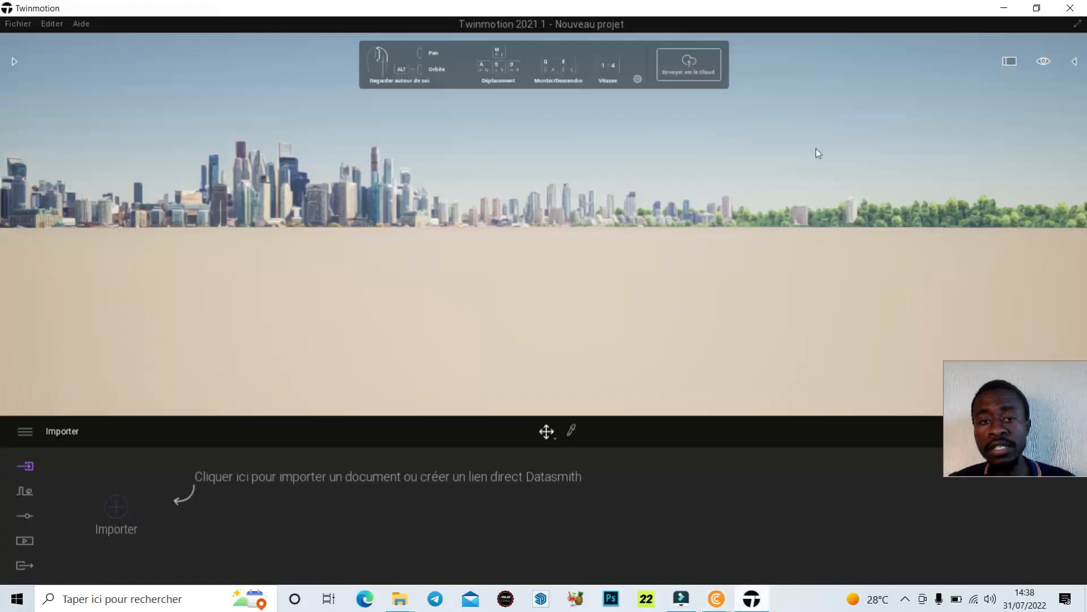
pyautogui.moveTo(1019, 453); pyautogui.dragTo(1011, 525)
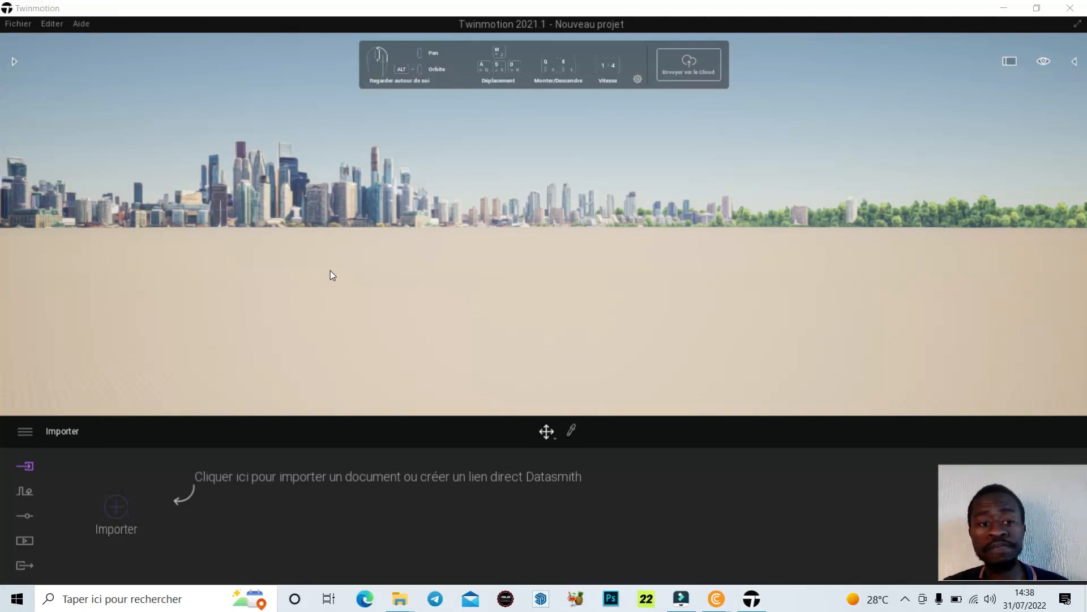
pyautogui.click(13, 61)
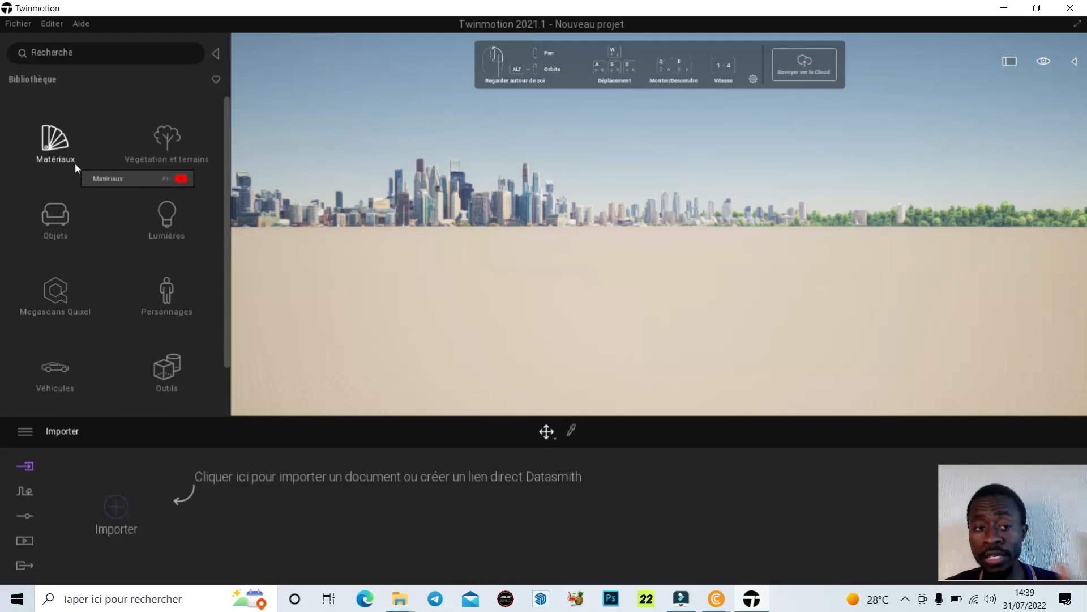
pyautogui.scroll(-2, 74, 165)
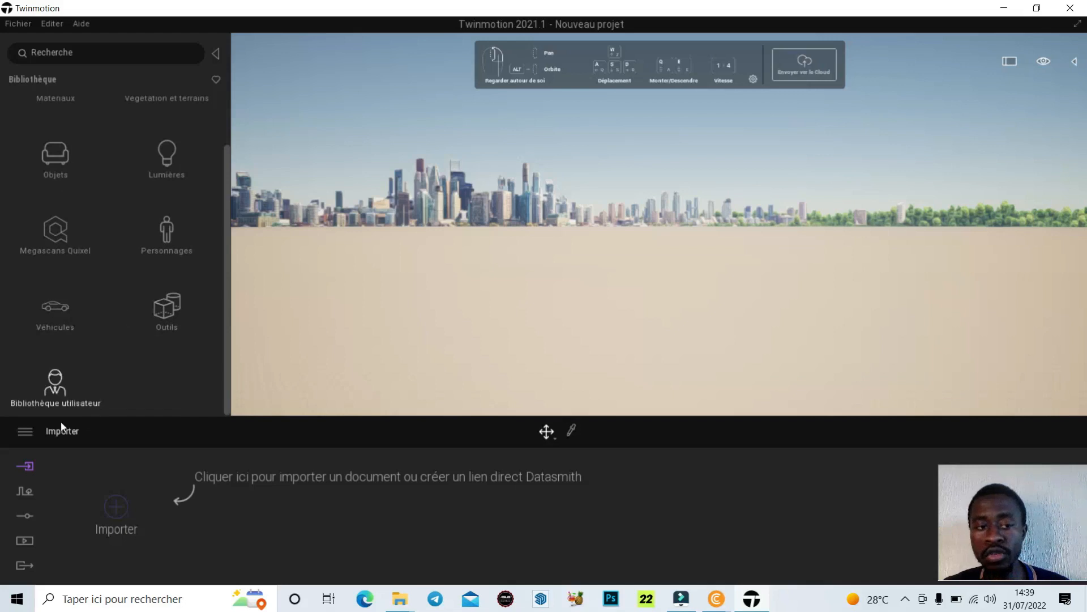
pyautogui.click(56, 383)
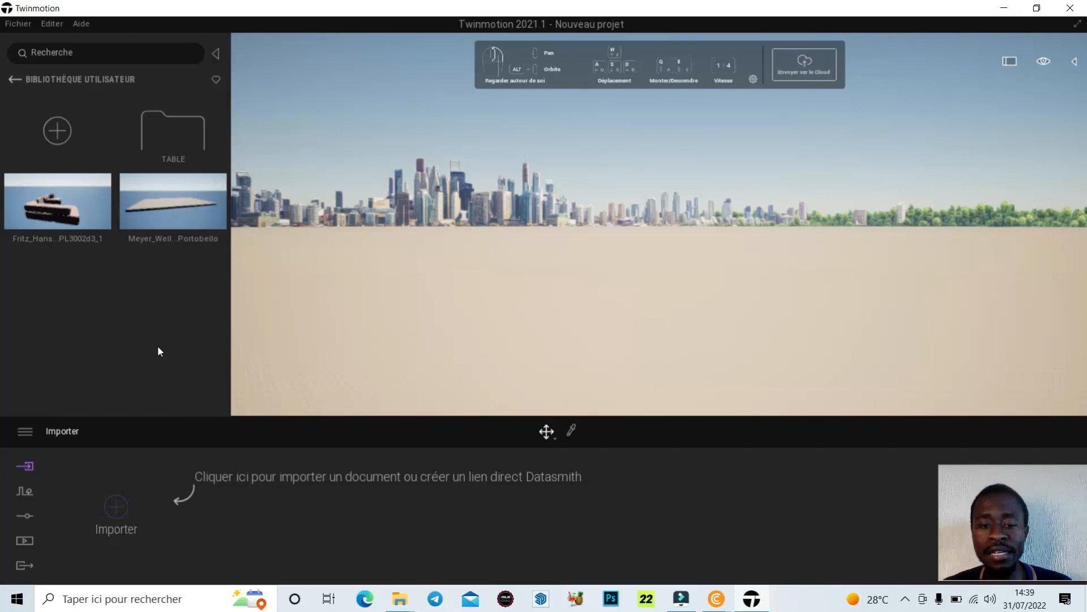
# - Check the Gregor – Buffet product page and its downloaded files in the browser, and return to Twinmotion
pyautogui.moveTo(717, 598)
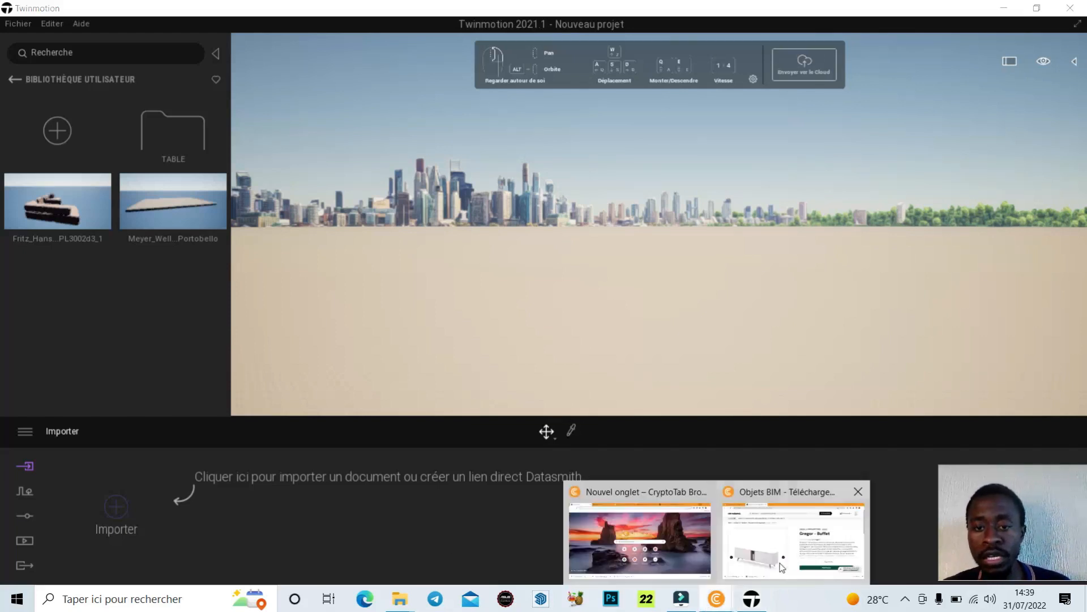
pyautogui.click(799, 552)
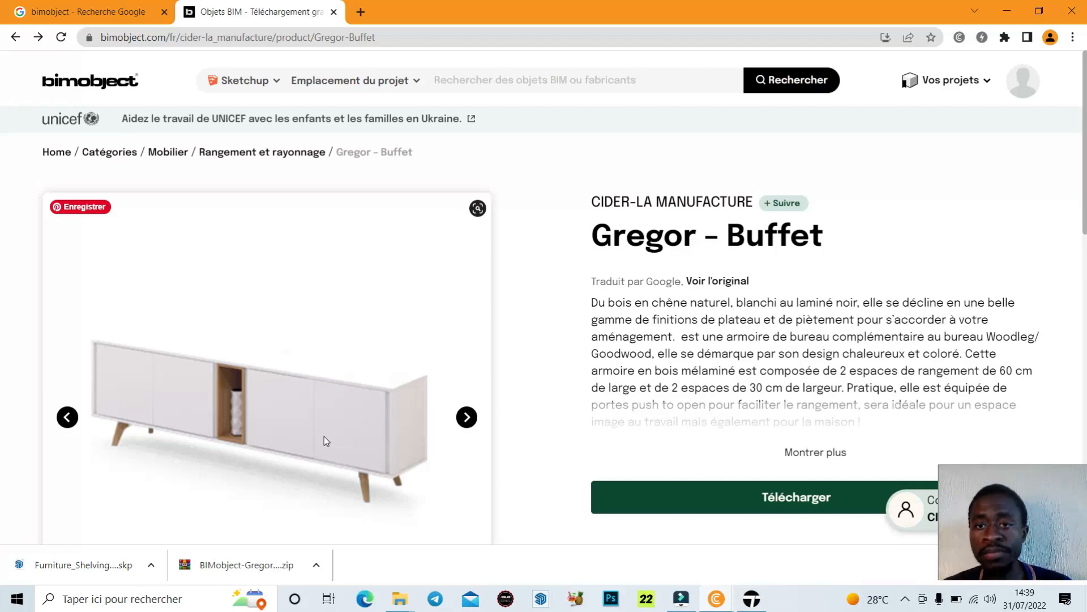
pyautogui.click(751, 599)
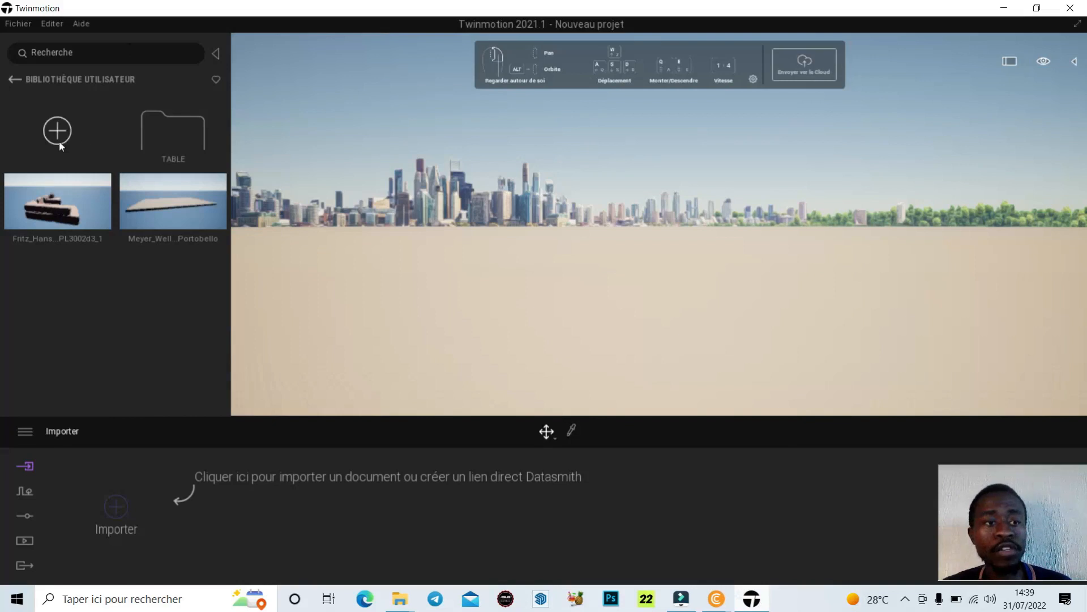
# - Delete the TABLE folder from the user library and confirm the deletion
pyautogui.rightClick(158, 137)
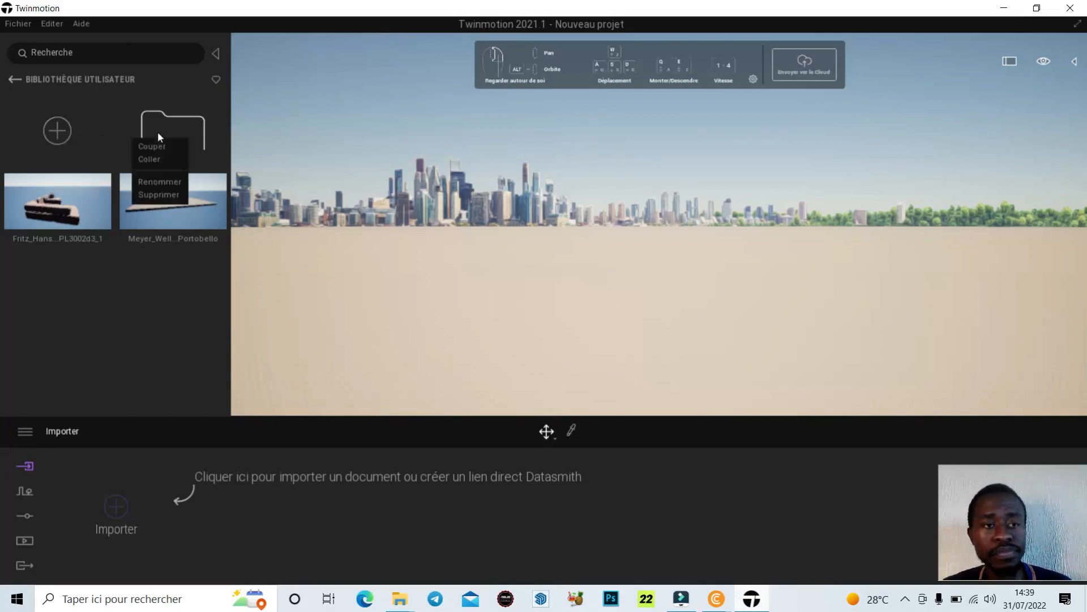
pyautogui.click(160, 197)
pyautogui.click(572, 349)
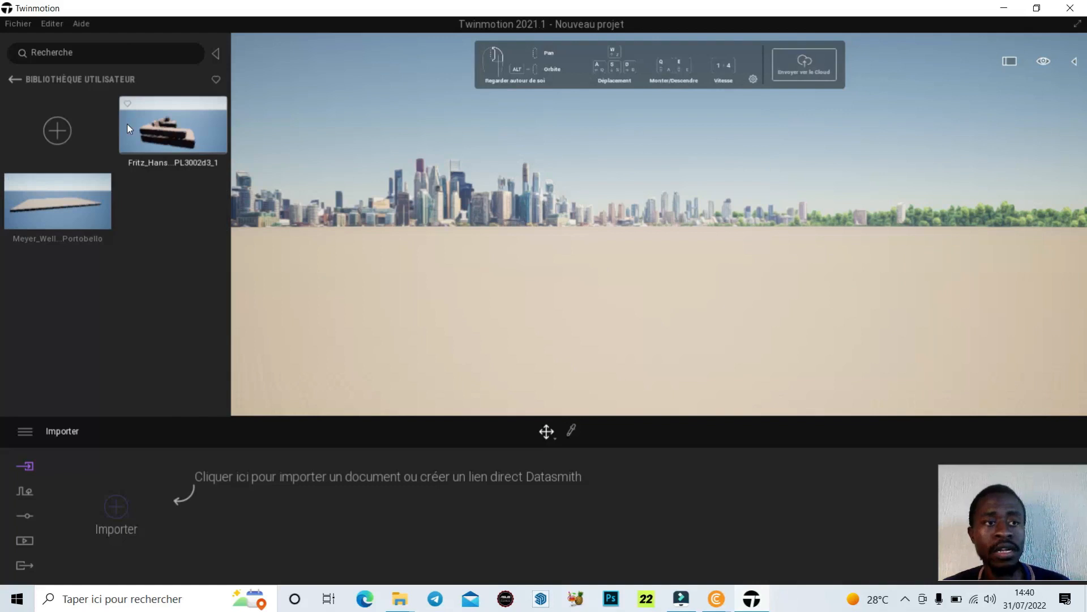
# - Reopen the user library from the main library and create a folder named MEUBLE in it
pyautogui.click(14, 80)
pyautogui.scroll(-2, 134, 218)
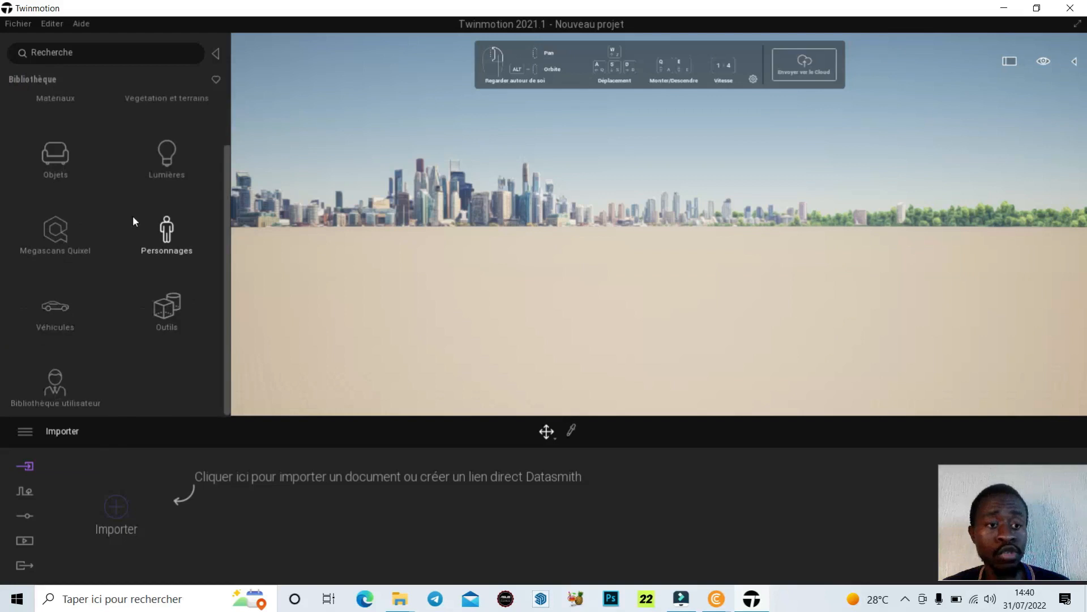
pyautogui.click(71, 402)
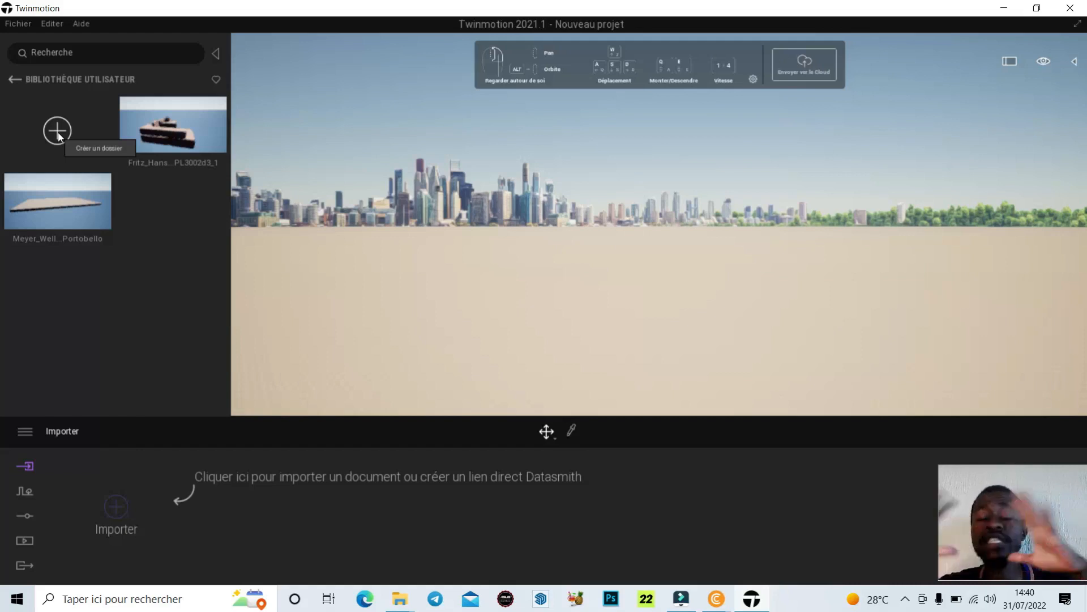
pyautogui.click(57, 133)
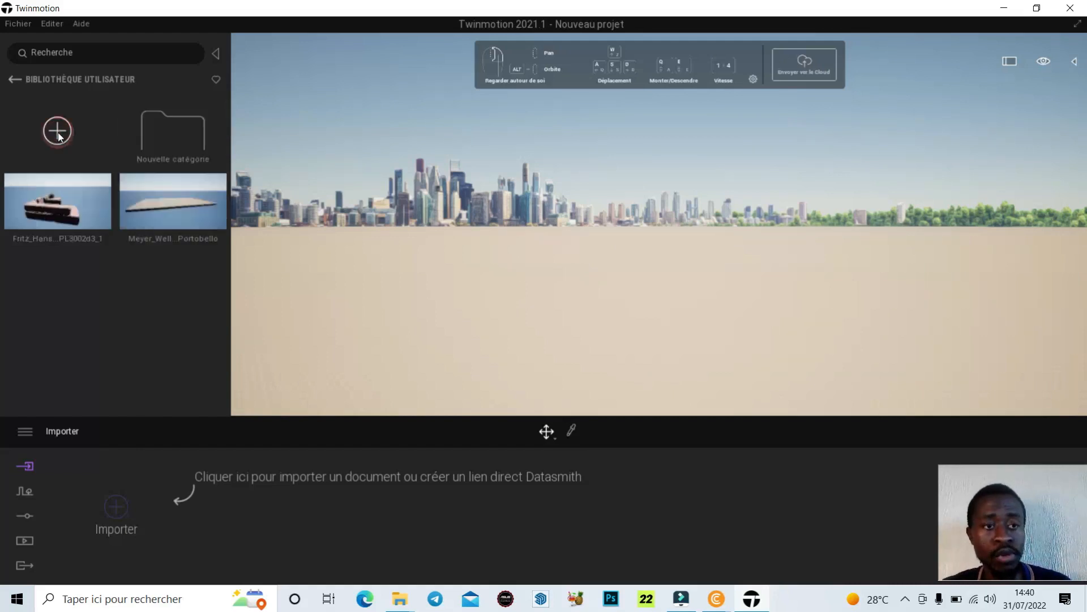
pyautogui.rightClick(176, 156)
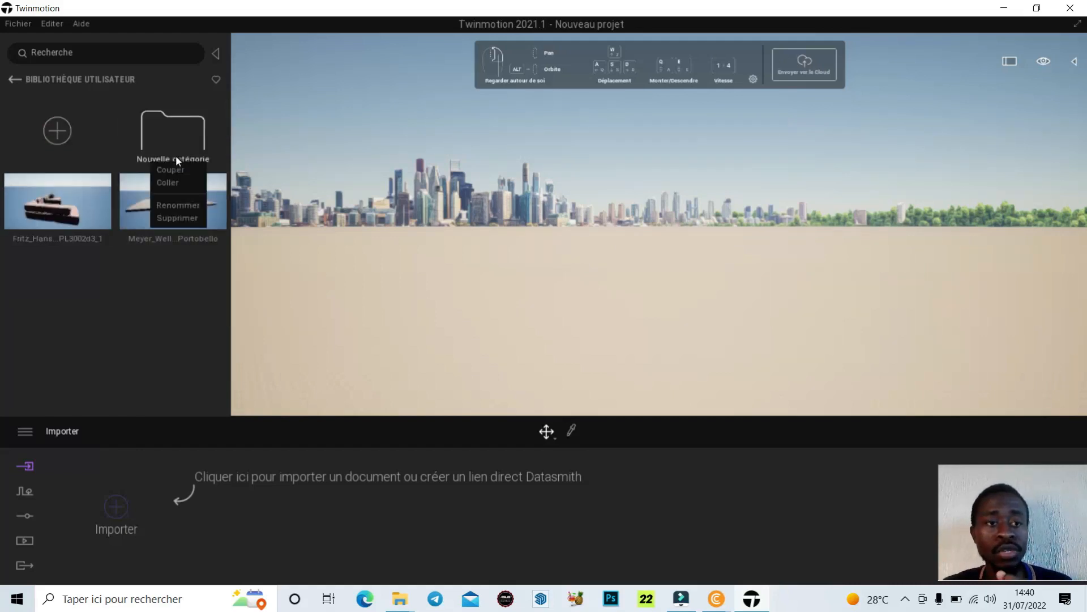
pyautogui.click(178, 205)
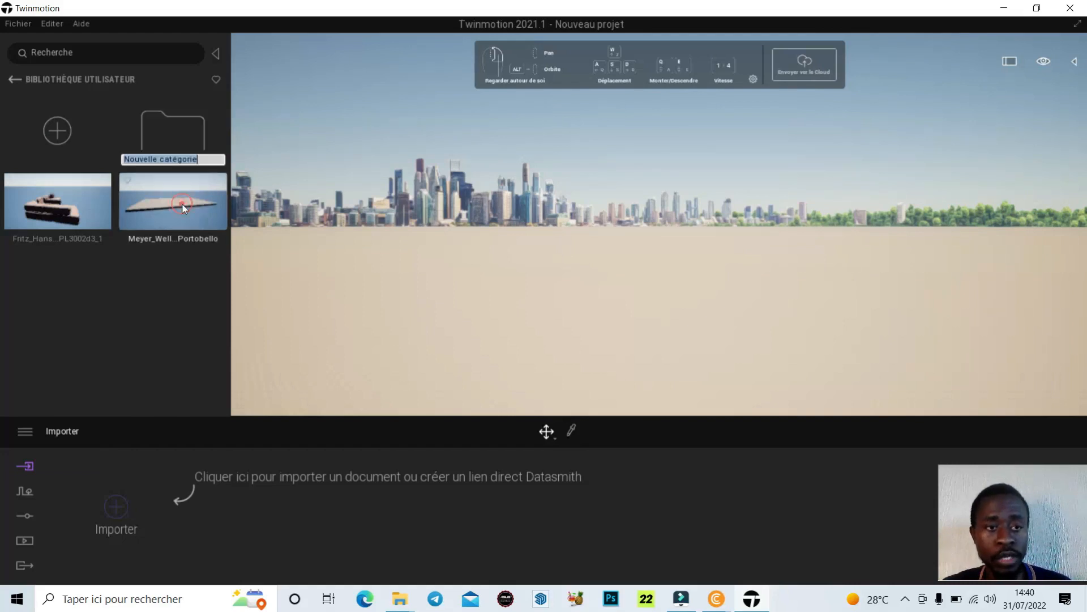
pyautogui.press('BackSpace')
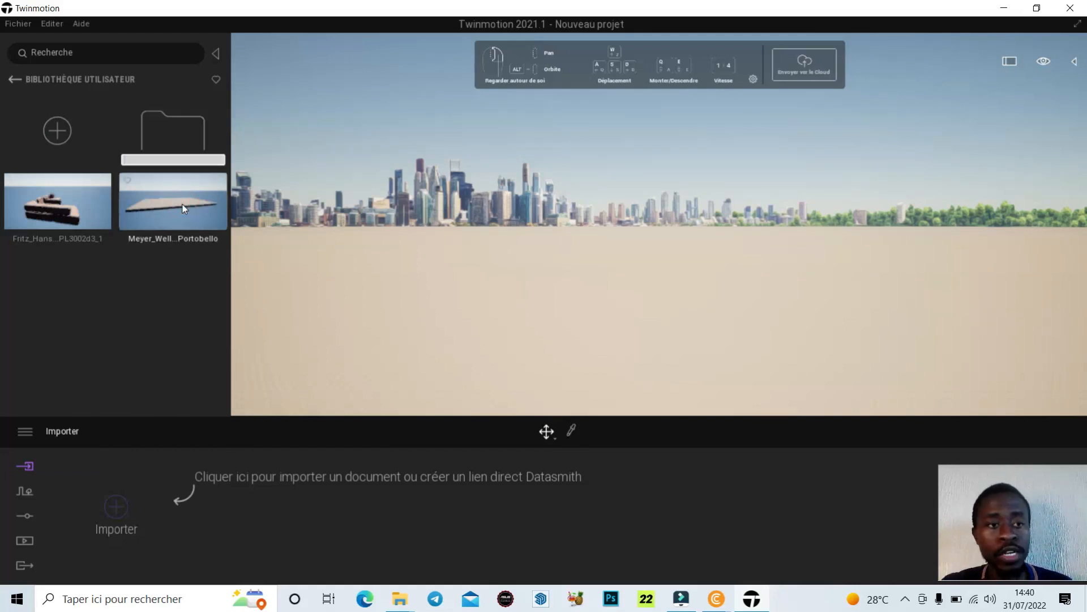
pyautogui.write('MEUBLE')
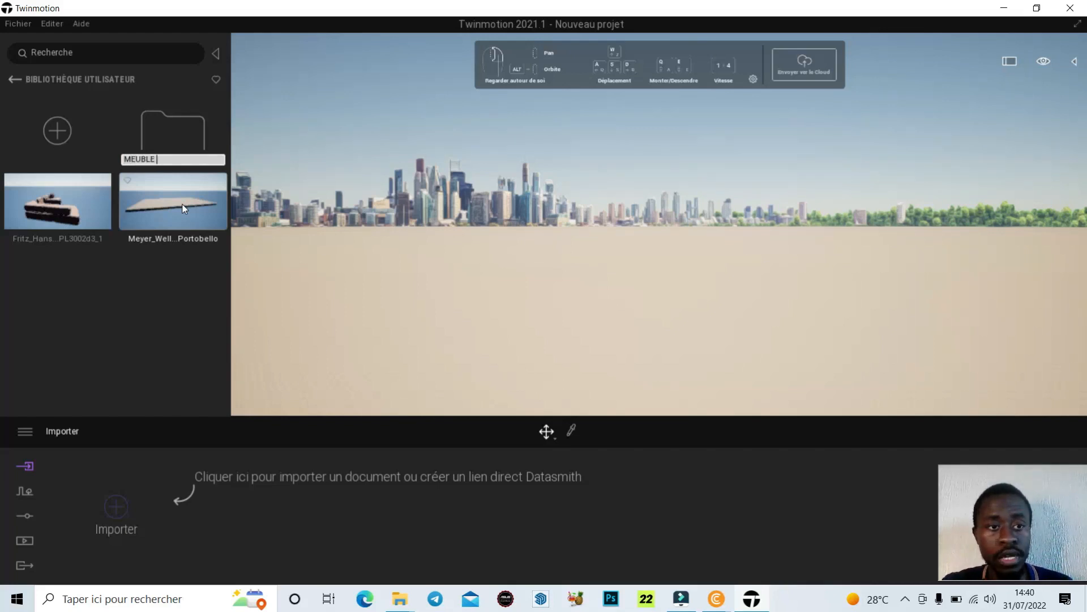
pyautogui.click(156, 314)
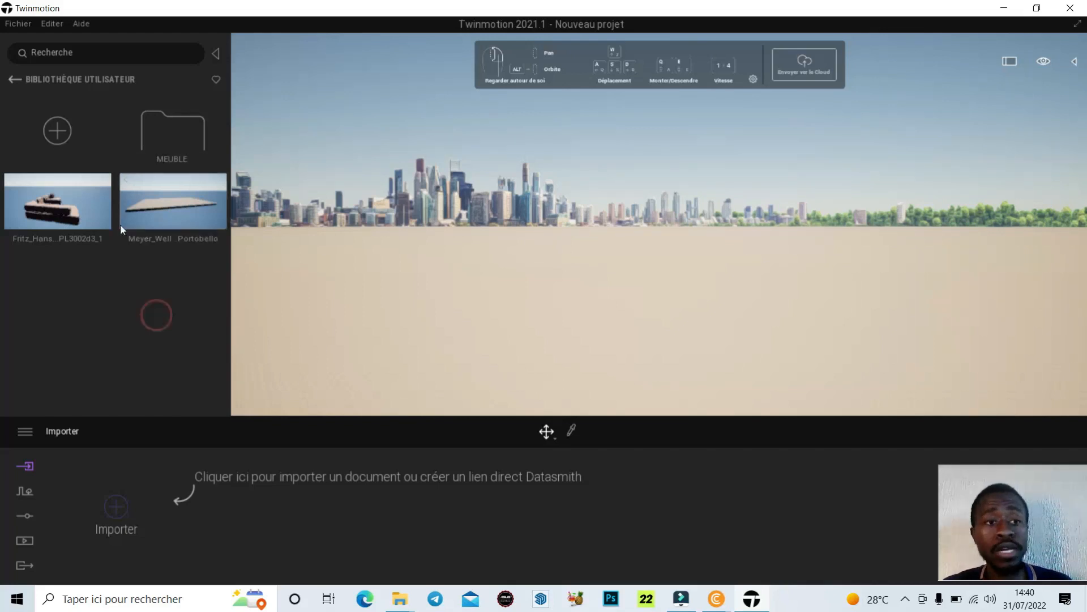
# - Create a second folder in the user library and name it TV
pyautogui.click(59, 132)
pyautogui.doubleClick(60, 236)
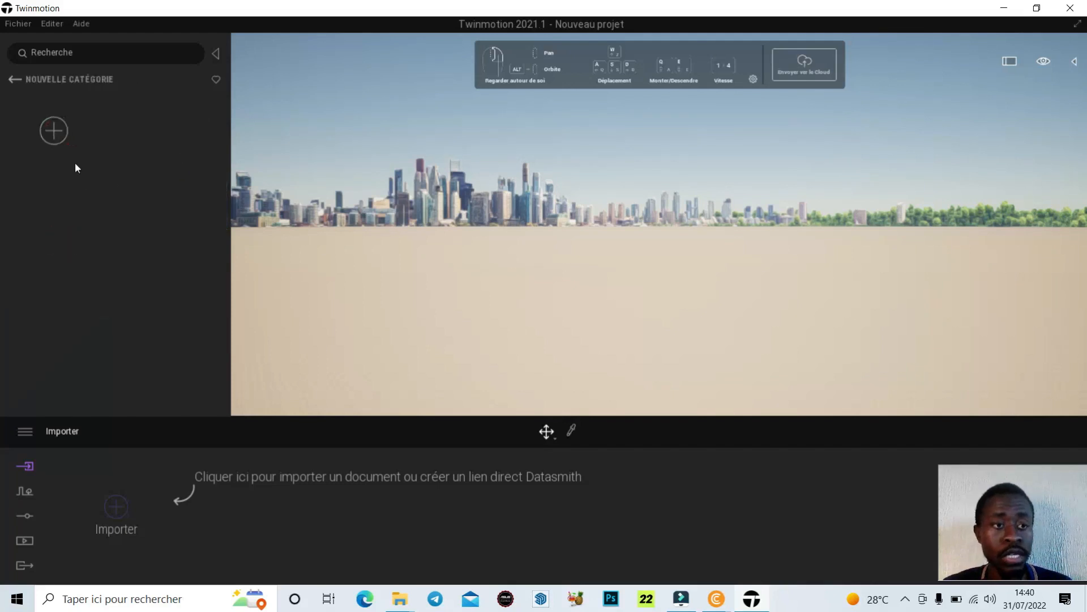
pyautogui.click(16, 82)
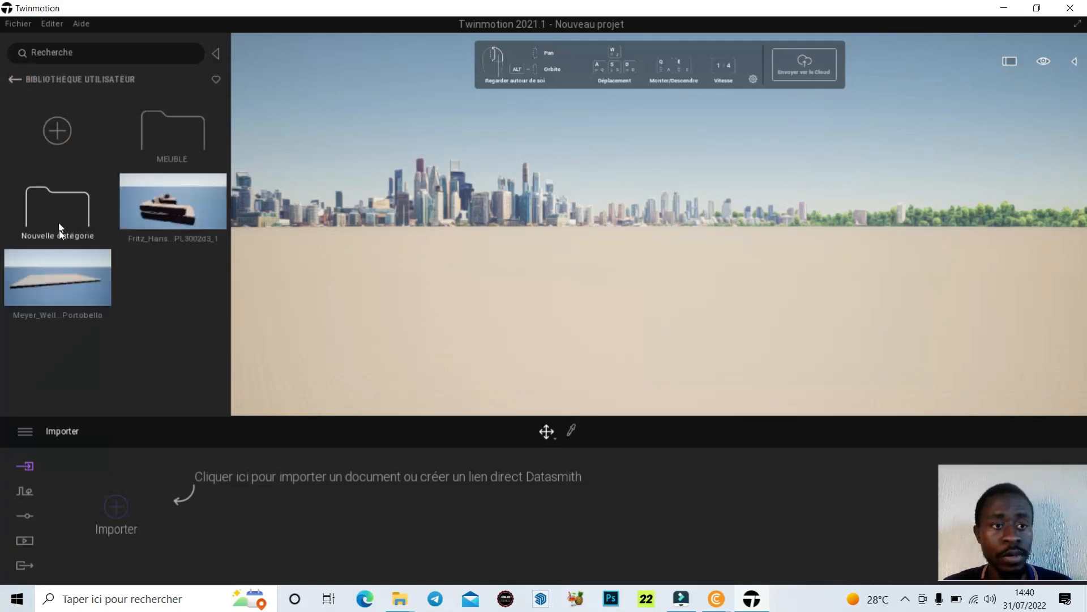
pyautogui.rightClick(59, 230)
pyautogui.click(76, 286)
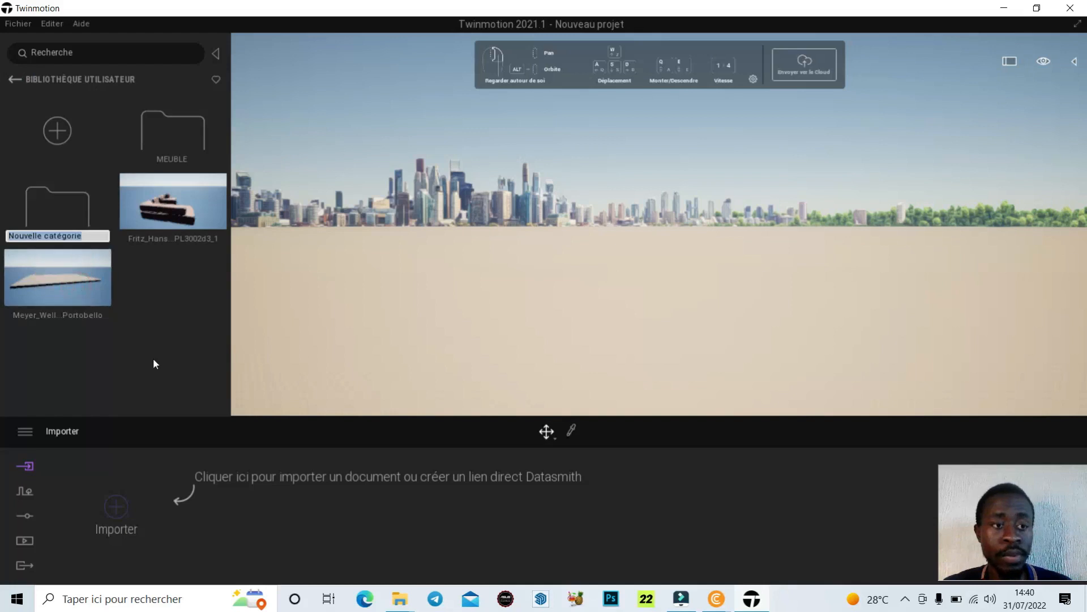
pyautogui.press('BackSpace')
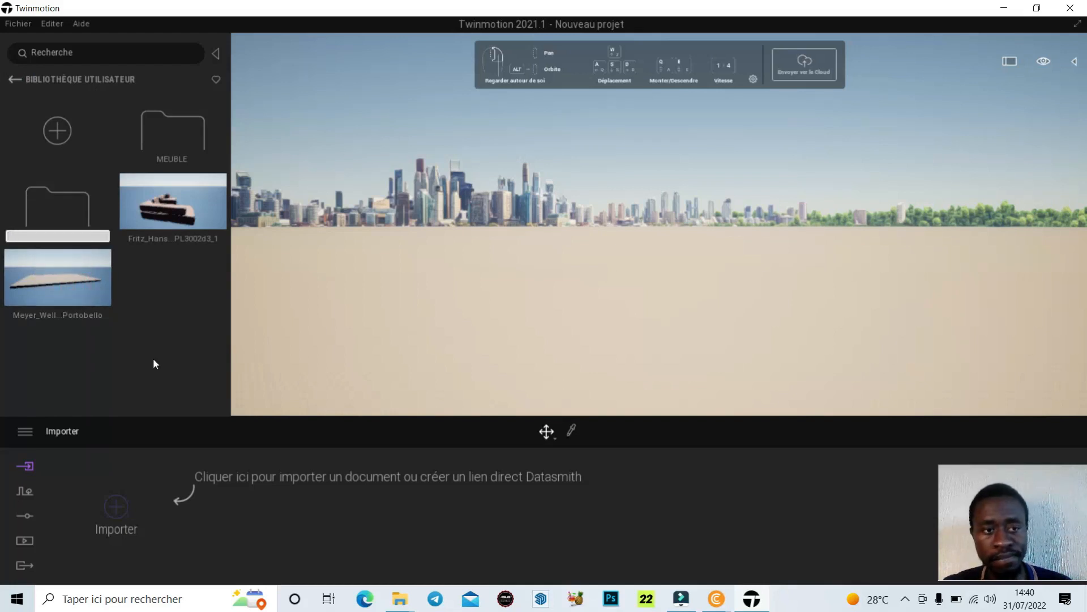
pyautogui.write('t')
pyautogui.press('BackSpace')
pyautogui.write('TV')
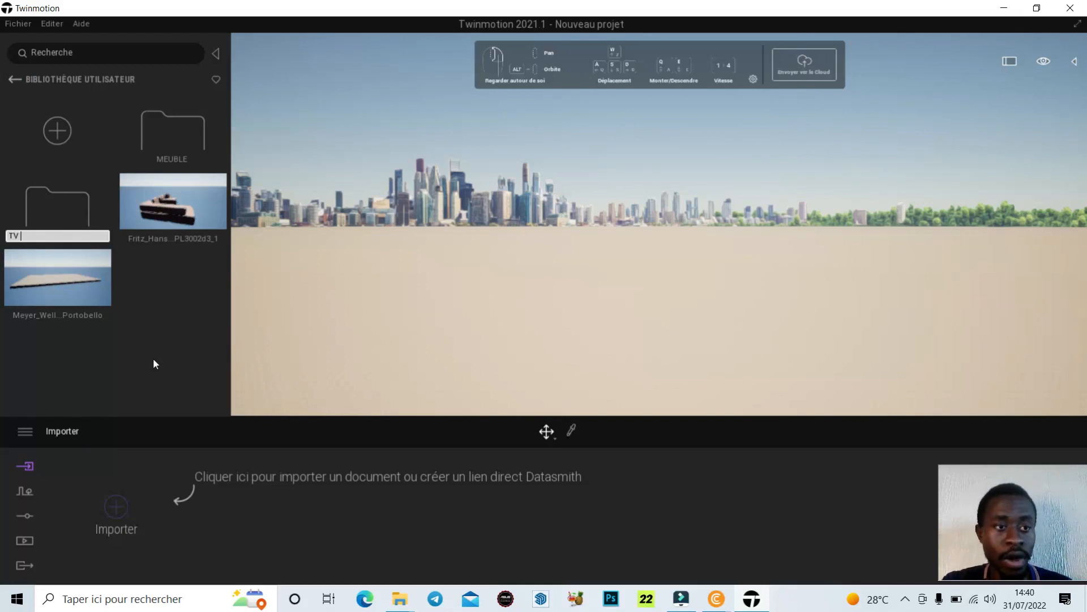
pyautogui.click(163, 356)
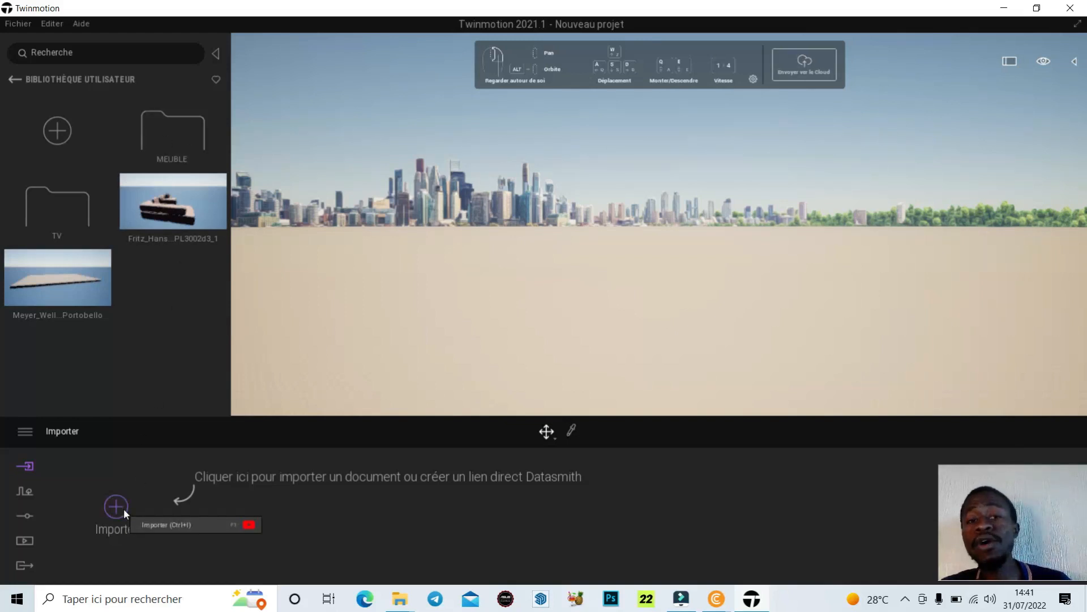
# - Import the downloaded Gregor-Buffet (2).skp file from the Téléchargements folder as geometry
pyautogui.click(717, 599)
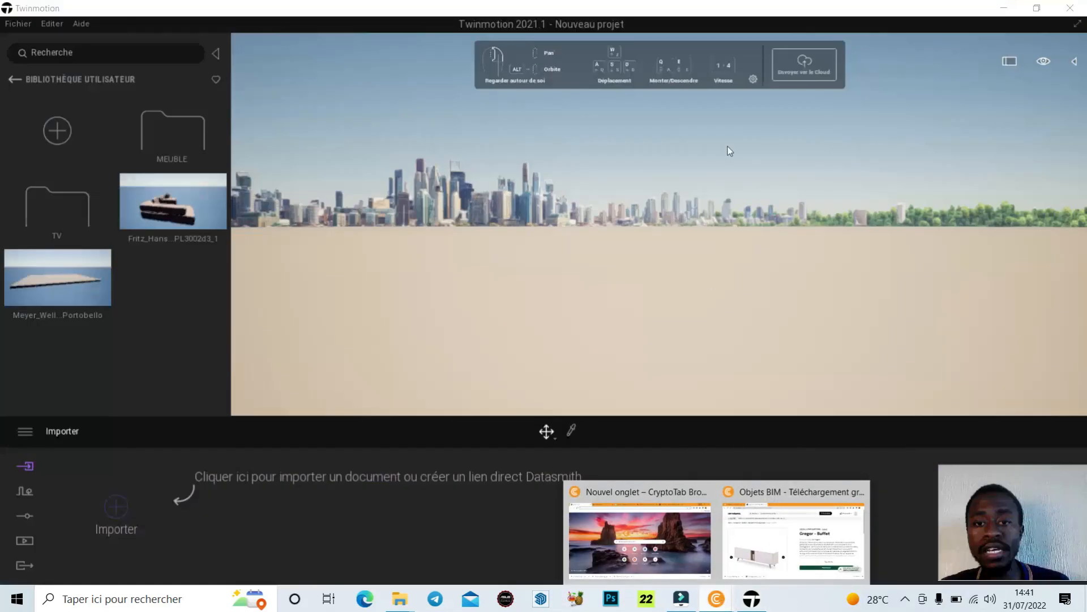
pyautogui.click(228, 504)
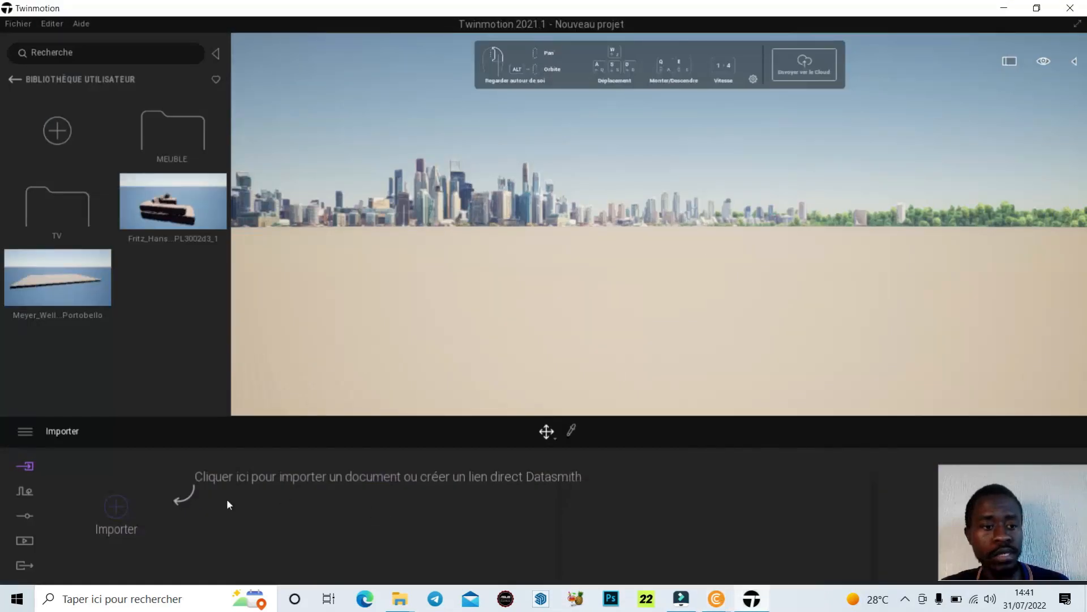
pyautogui.click(120, 505)
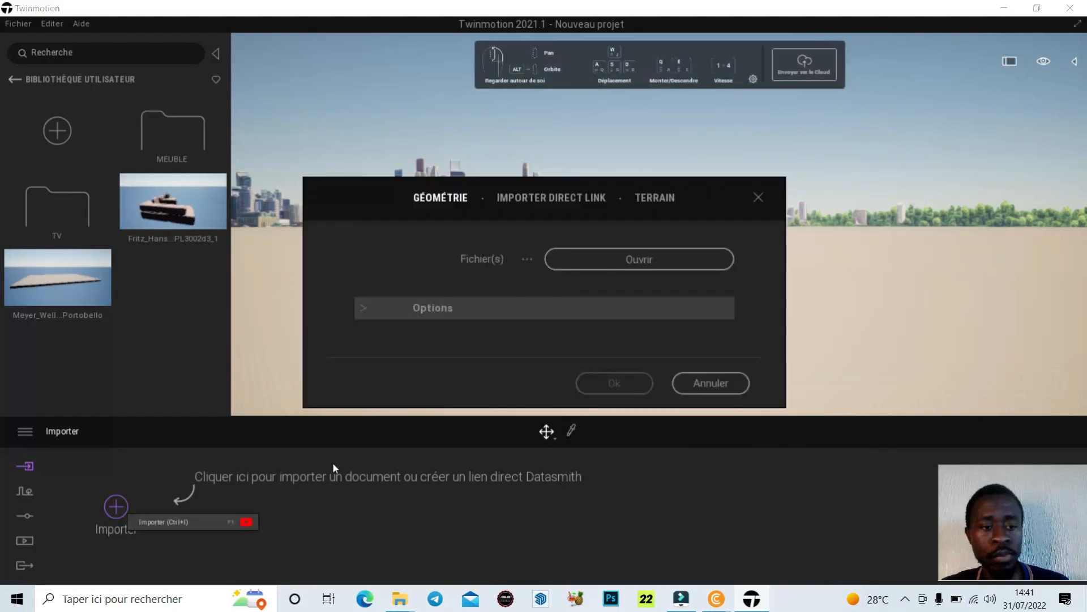
pyautogui.click(633, 260)
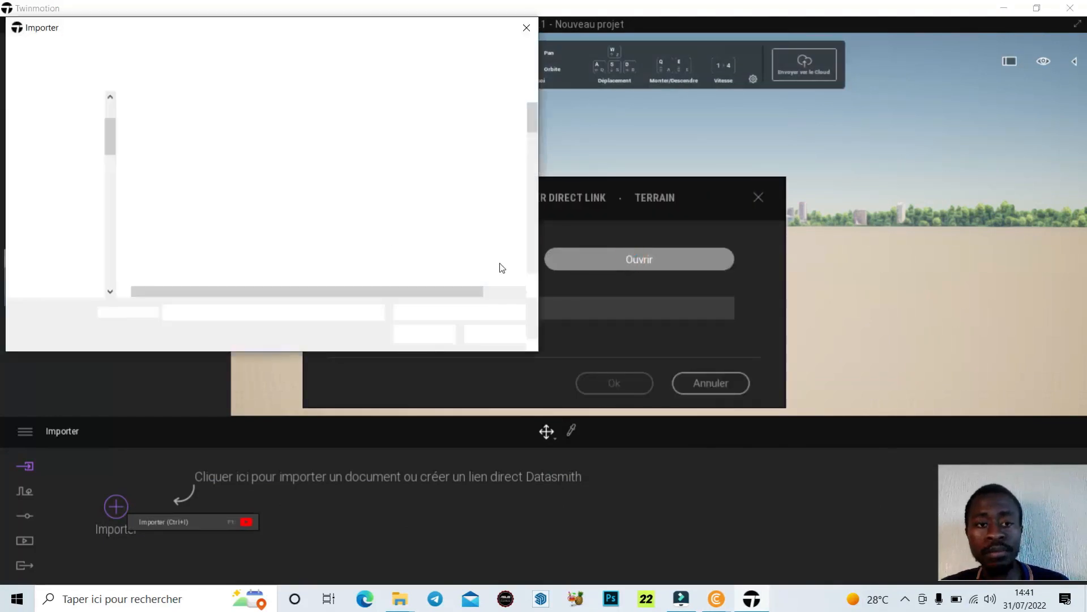
pyautogui.click(88, 167)
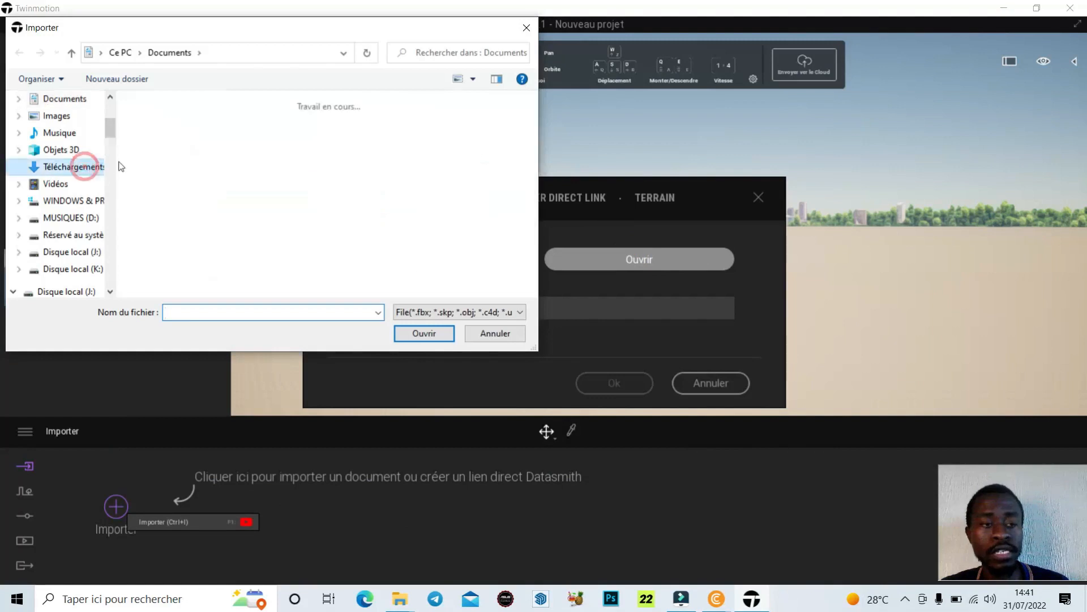
pyautogui.click(162, 159)
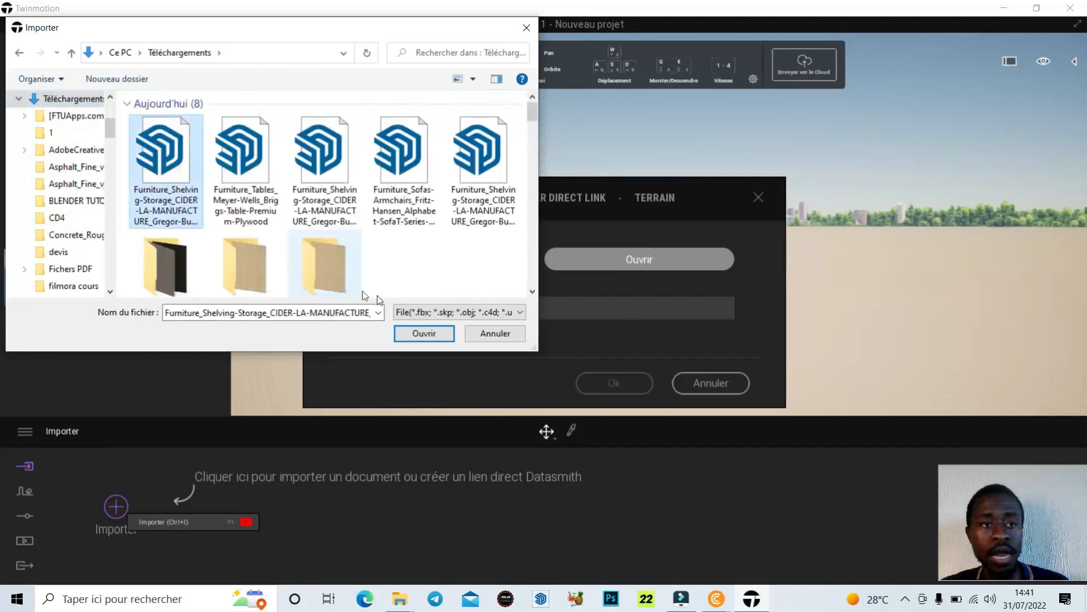
pyautogui.click(429, 333)
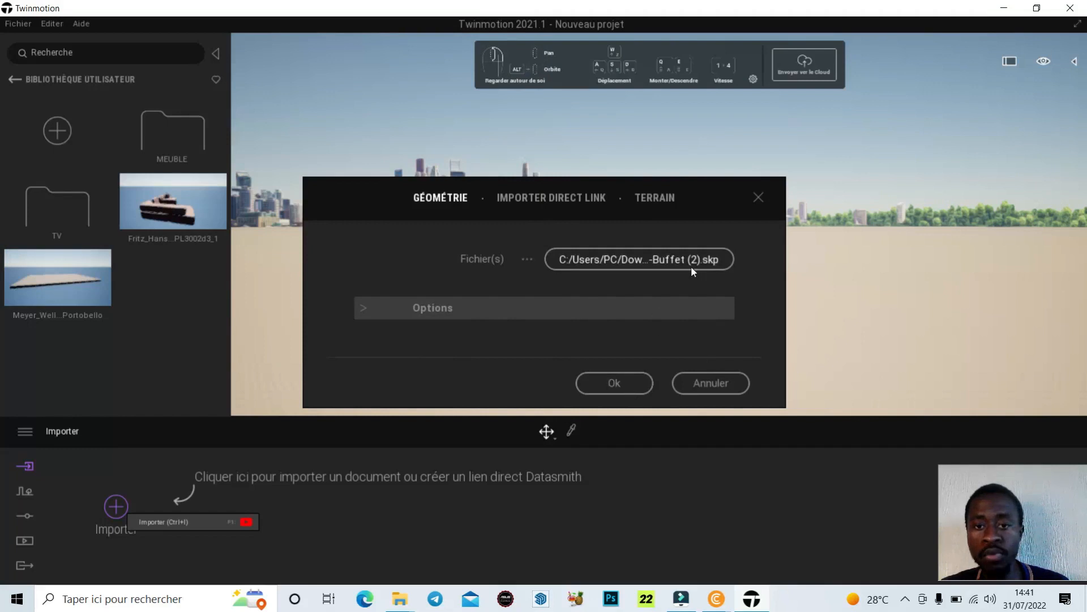
pyautogui.click(614, 383)
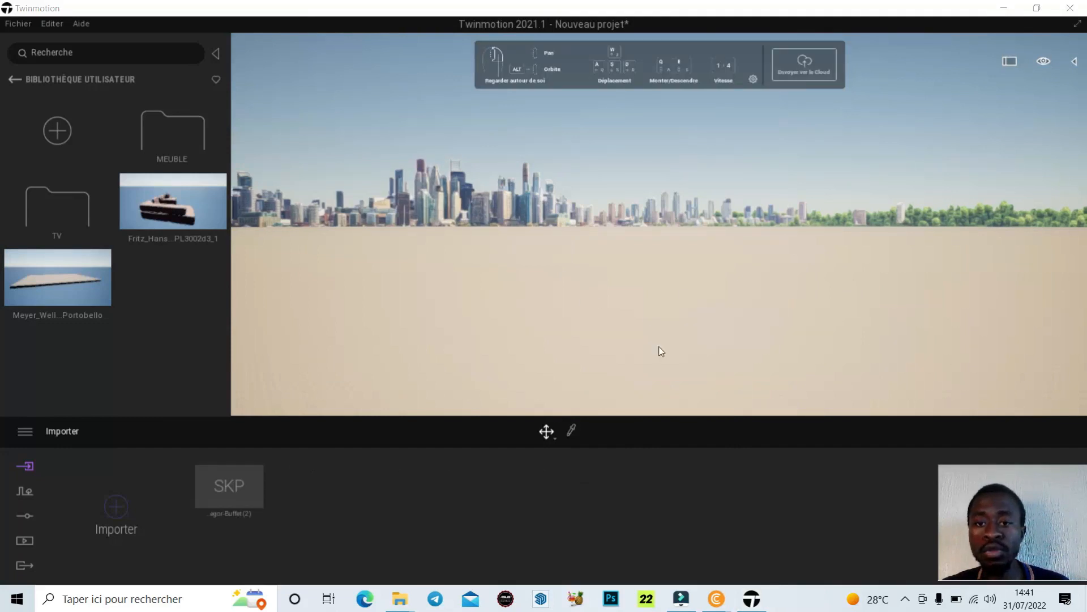
# - Add the second buffet object in the scene graph to the user library and move it into the MEUBLE folder
pyautogui.moveTo(543, 244)
pyautogui.mouseDown(button='right')
pyautogui.moveTo(550, 317)
pyautogui.moveTo(454, 362)
pyautogui.moveTo(442, 345)
pyautogui.moveTo(476, 332)
pyautogui.moveTo(548, 242)
pyautogui.mouseUp(button='right')
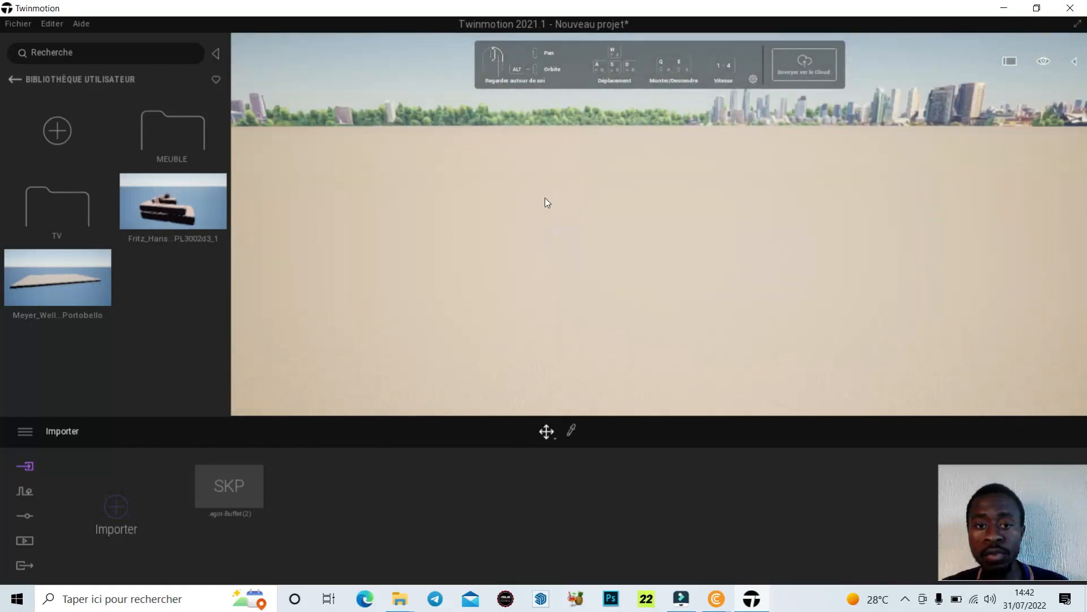
pyautogui.scroll(-5, 634, 142)
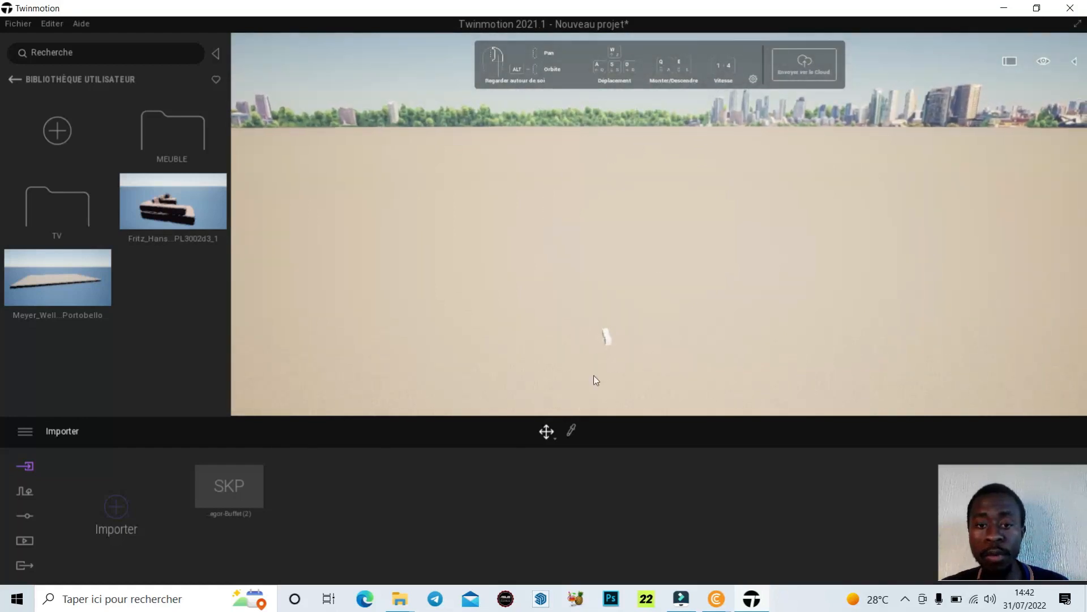
pyautogui.click(609, 347)
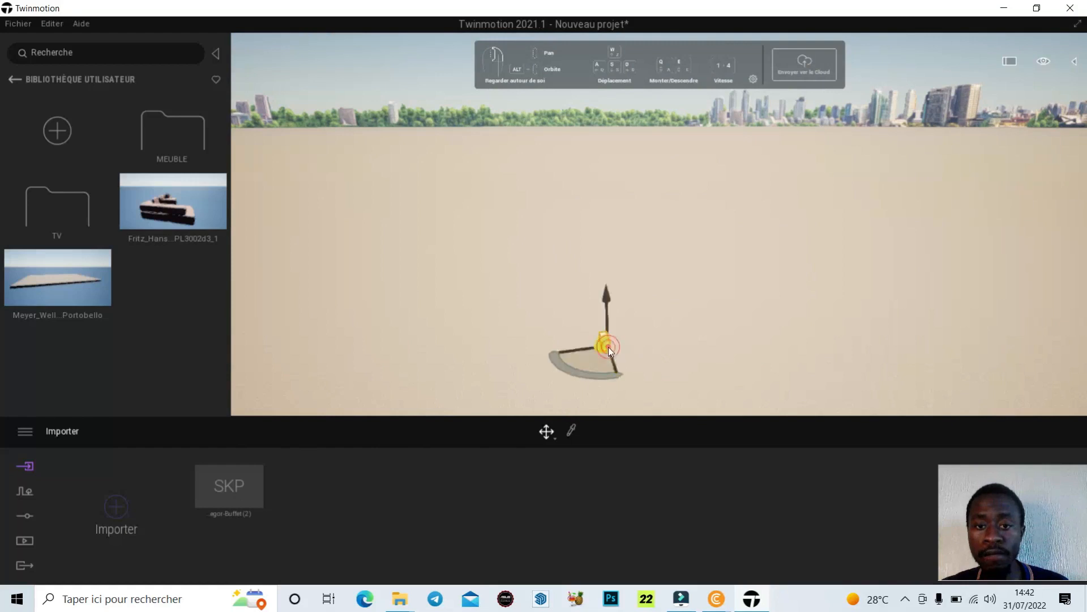
pyautogui.click(670, 352)
pyautogui.scroll(2, 603, 347)
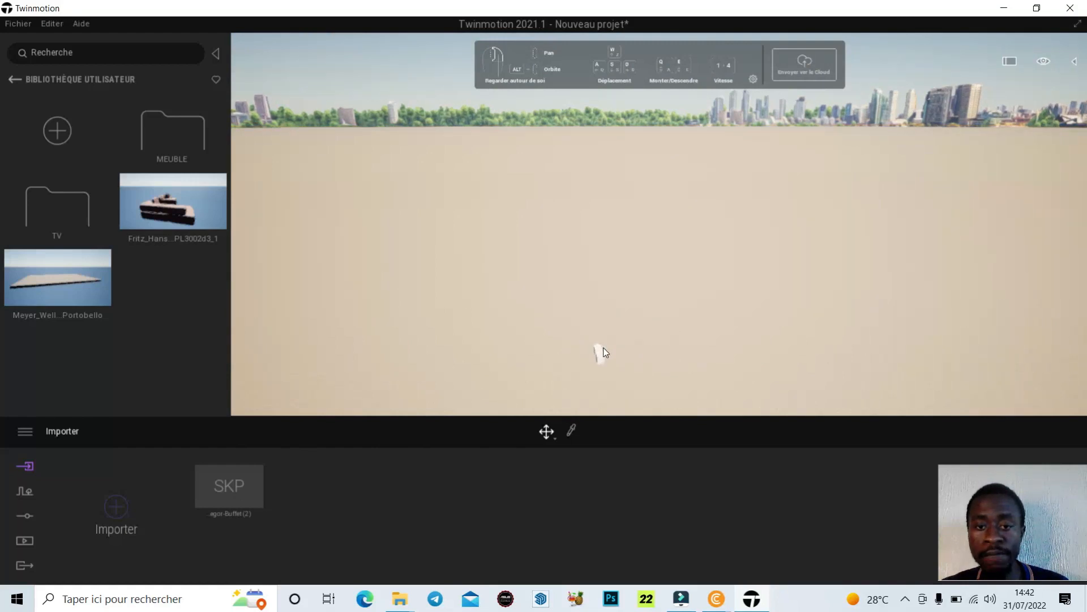
pyautogui.scroll(-2, 603, 348)
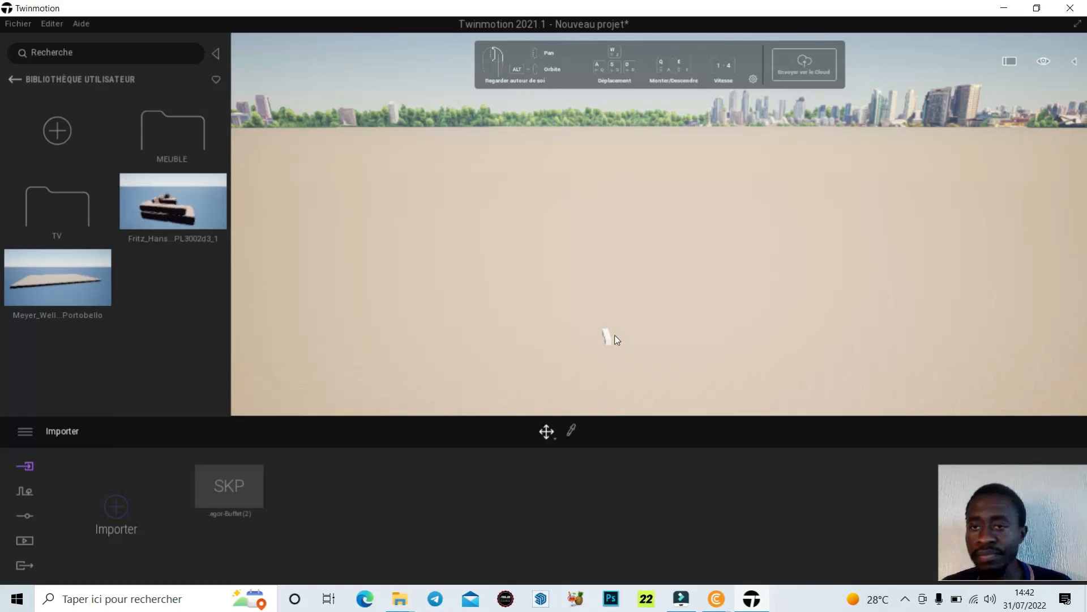
pyautogui.click(1074, 61)
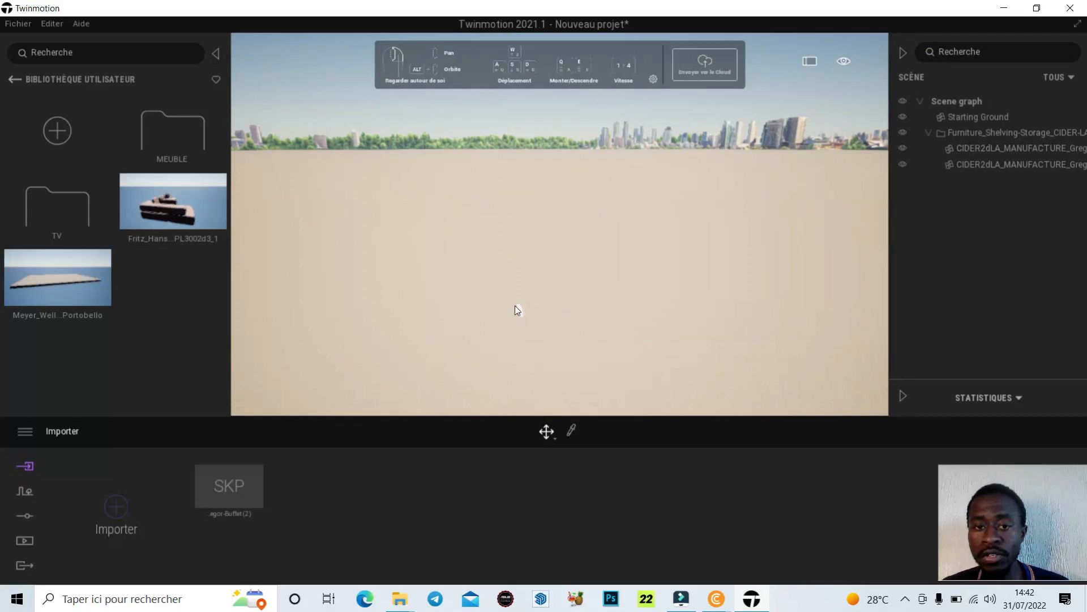
pyautogui.click(1013, 165)
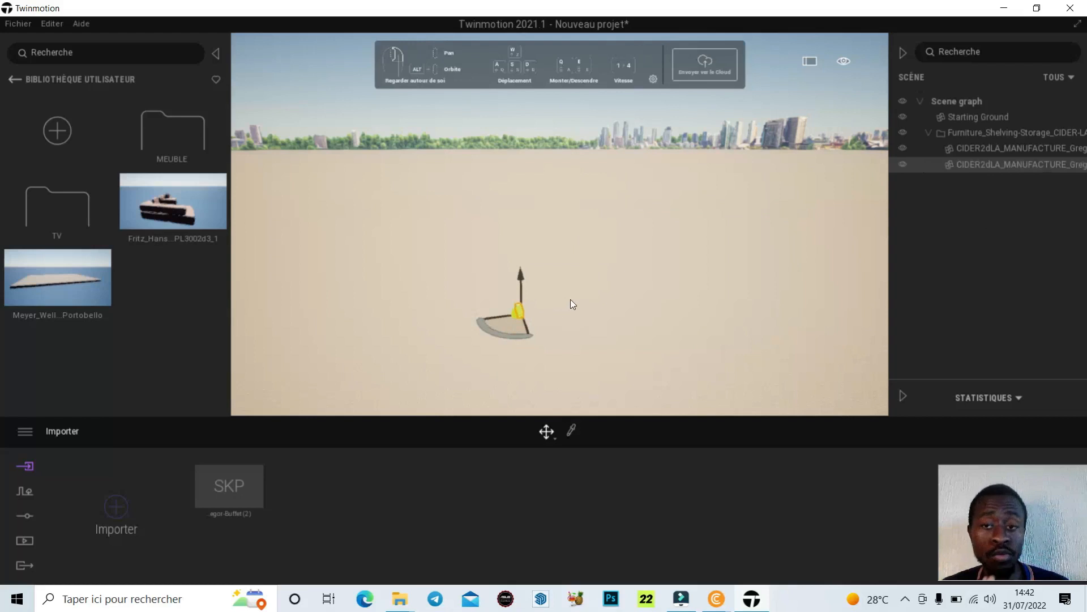
pyautogui.rightClick(1013, 165)
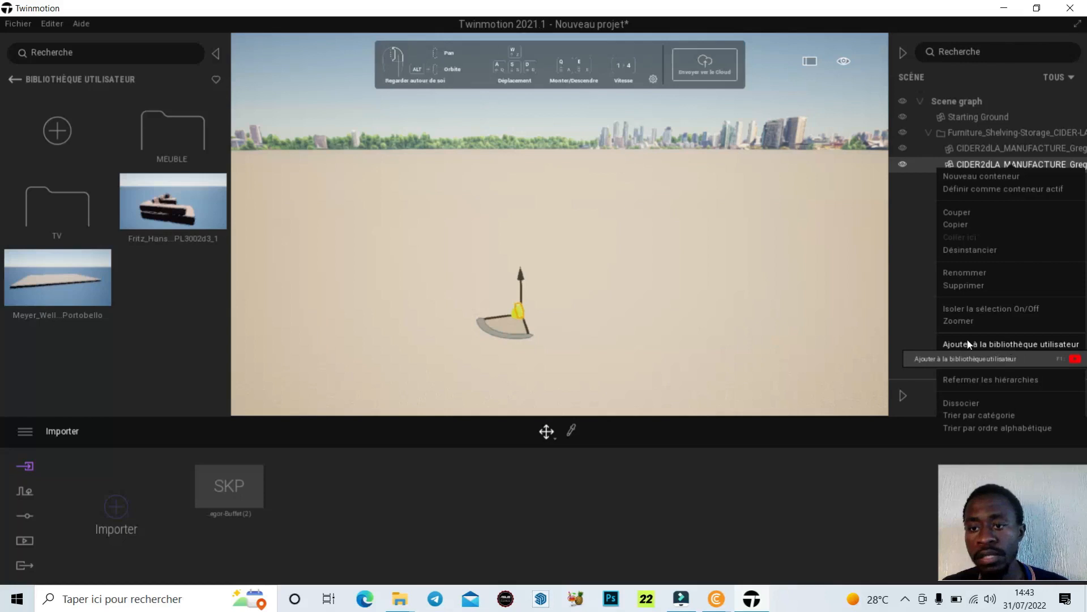
pyautogui.click(960, 353)
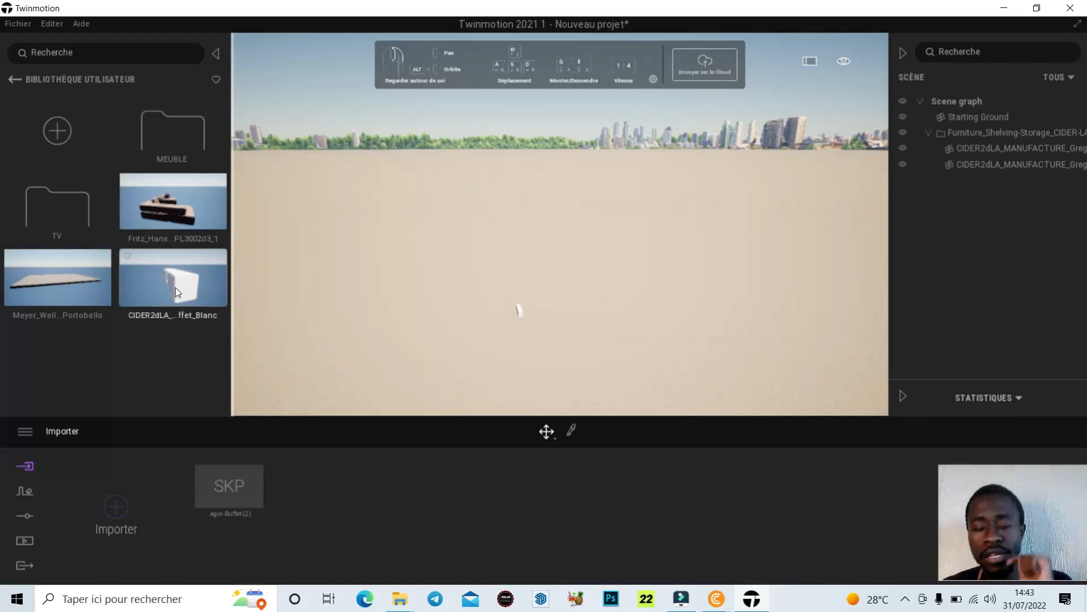
pyautogui.moveTo(170, 294); pyautogui.dragTo(165, 134)
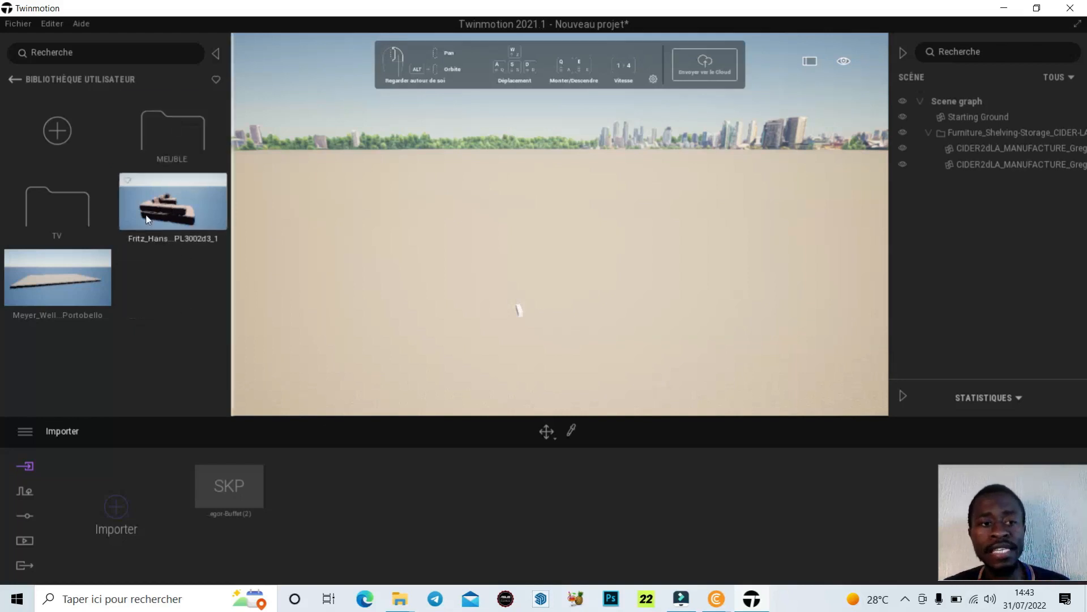
# - Rename the TV folder in the user library to SOFA and move the Fritz_Hans…PL3002d3_1 object into it
pyautogui.rightClick(55, 232)
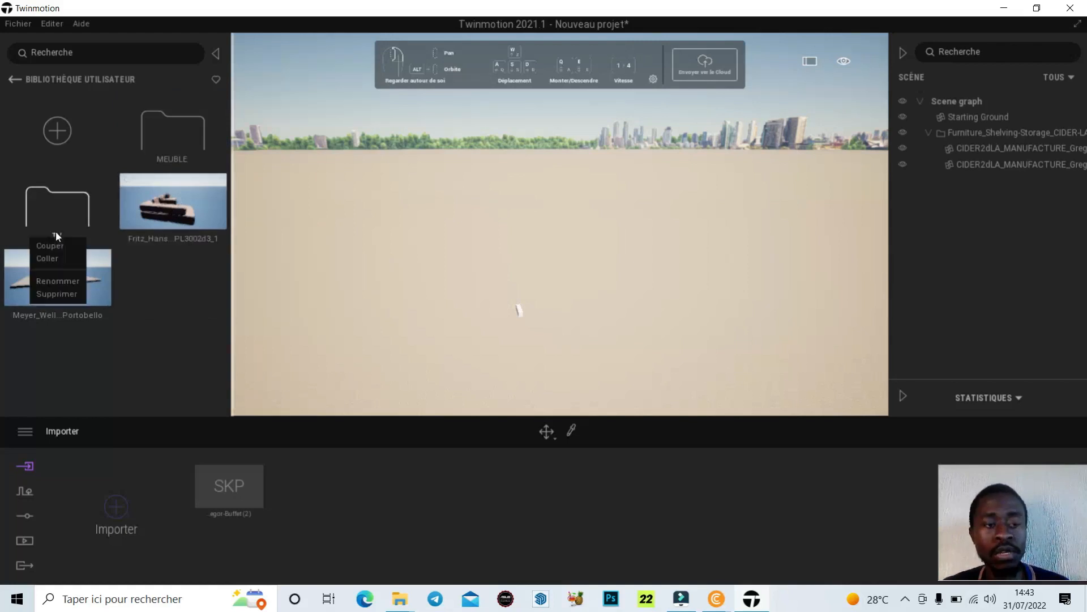
pyautogui.click(57, 281)
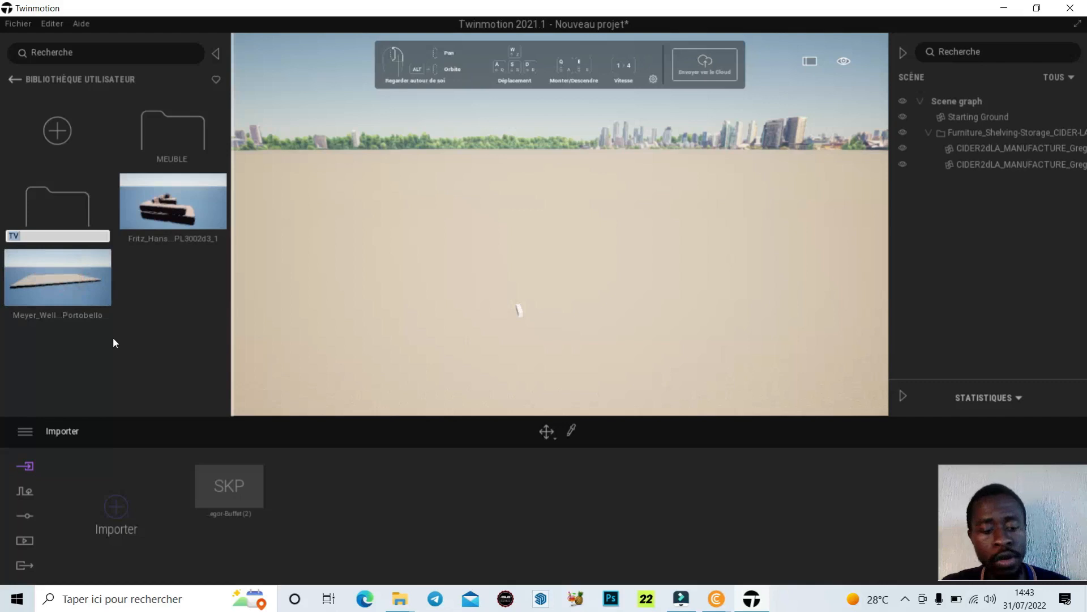
pyautogui.write('SOFA')
pyautogui.press('Return')
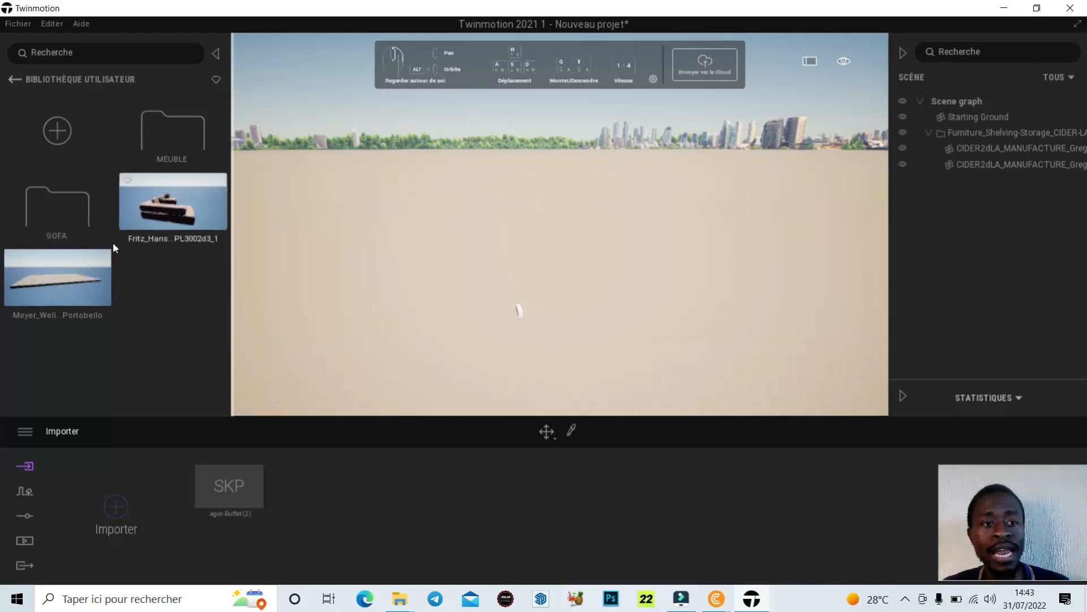
pyautogui.moveTo(173, 222); pyautogui.dragTo(39, 229)
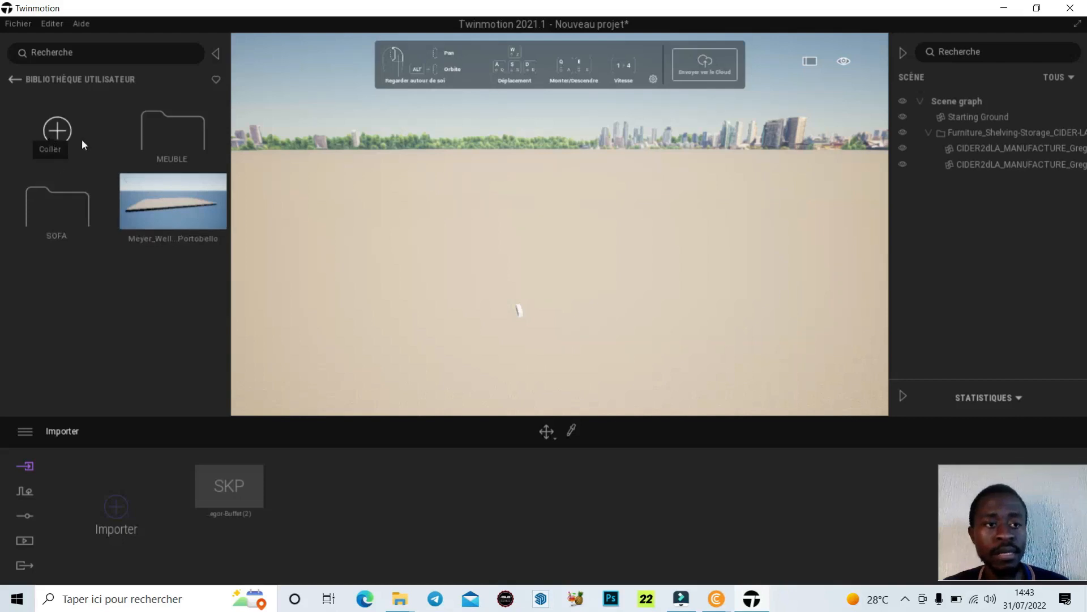
# - Create a user library folder named SOL and move the Meyer_Well…Portobello object into it
pyautogui.click(58, 131)
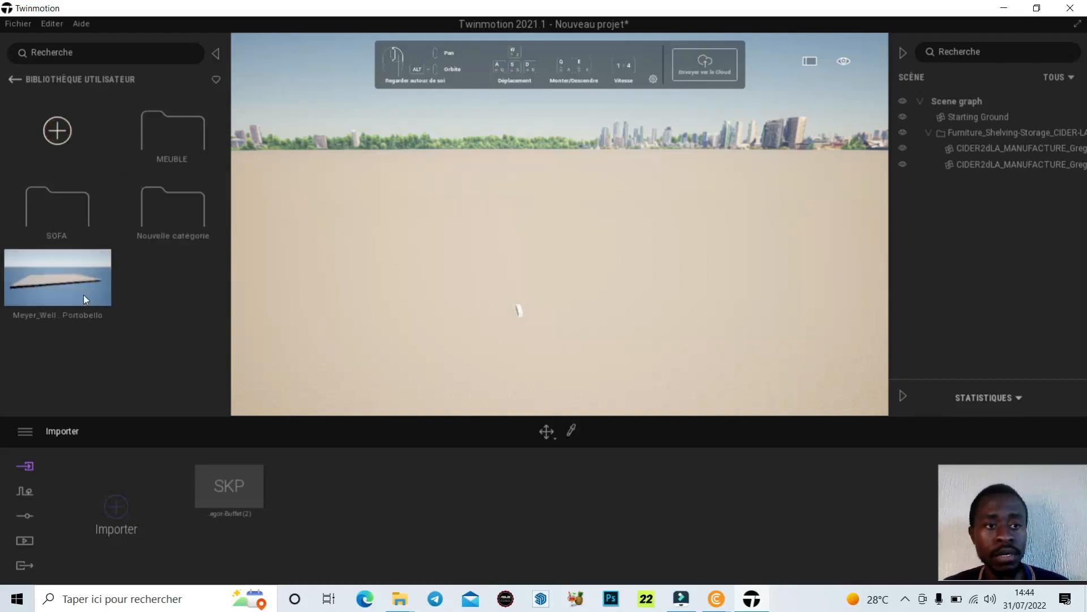
pyautogui.rightClick(169, 237)
pyautogui.click(172, 288)
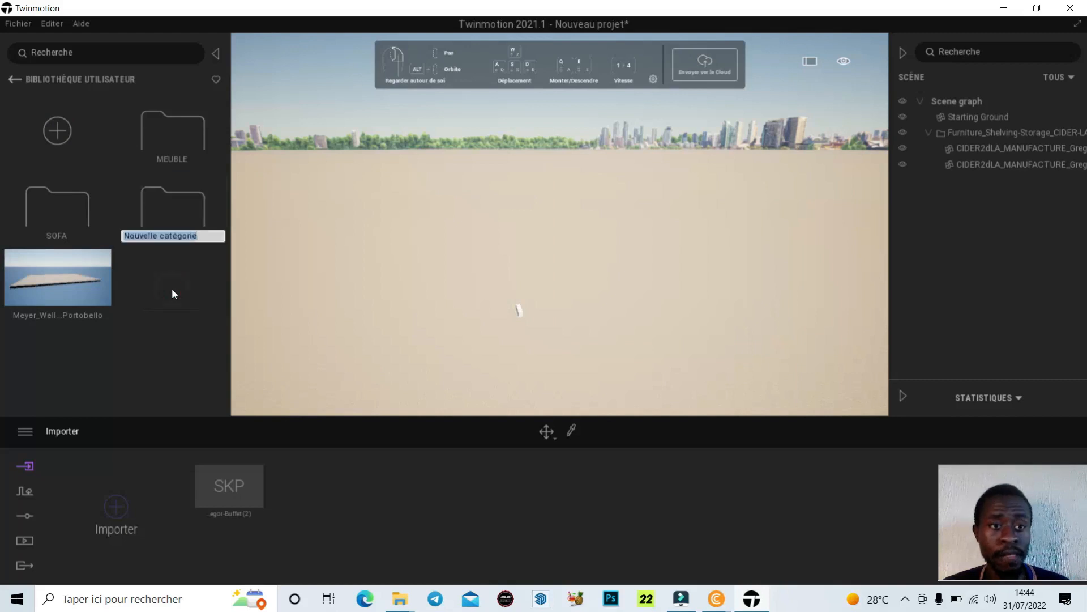
pyautogui.write('SOL')
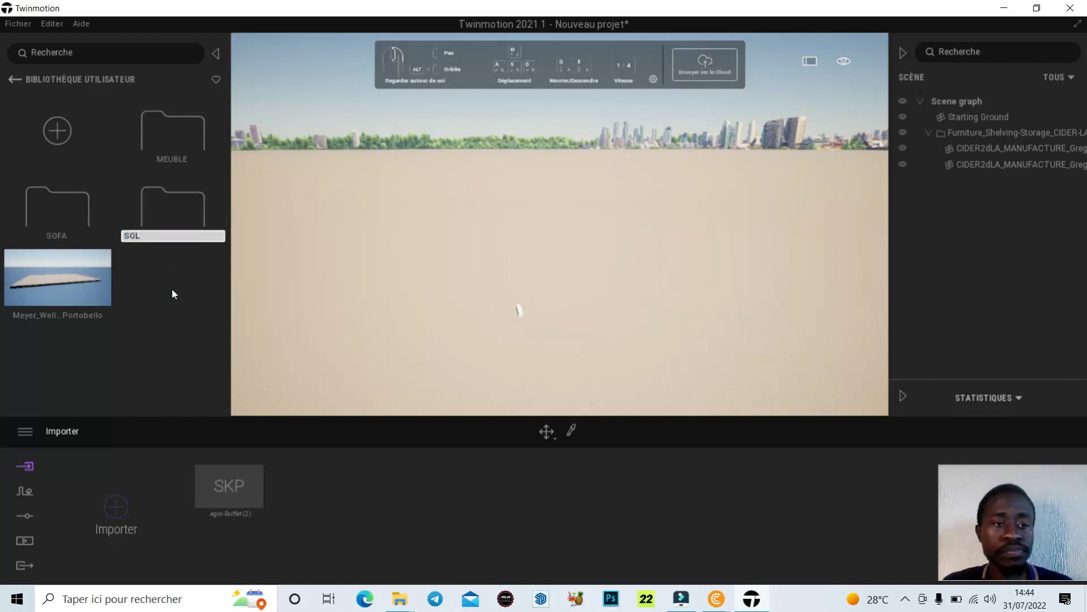
pyautogui.click(172, 289)
pyautogui.moveTo(42, 291); pyautogui.dragTo(184, 209)
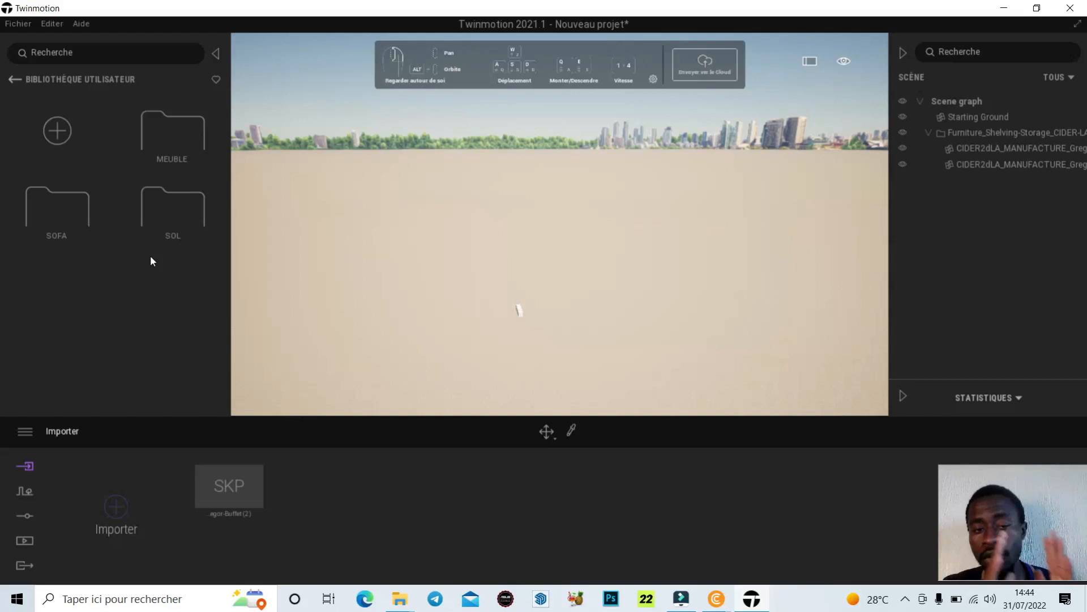
# - Create another folder in the user library and name it LUMIERE
pyautogui.click(58, 132)
pyautogui.rightClick(72, 314)
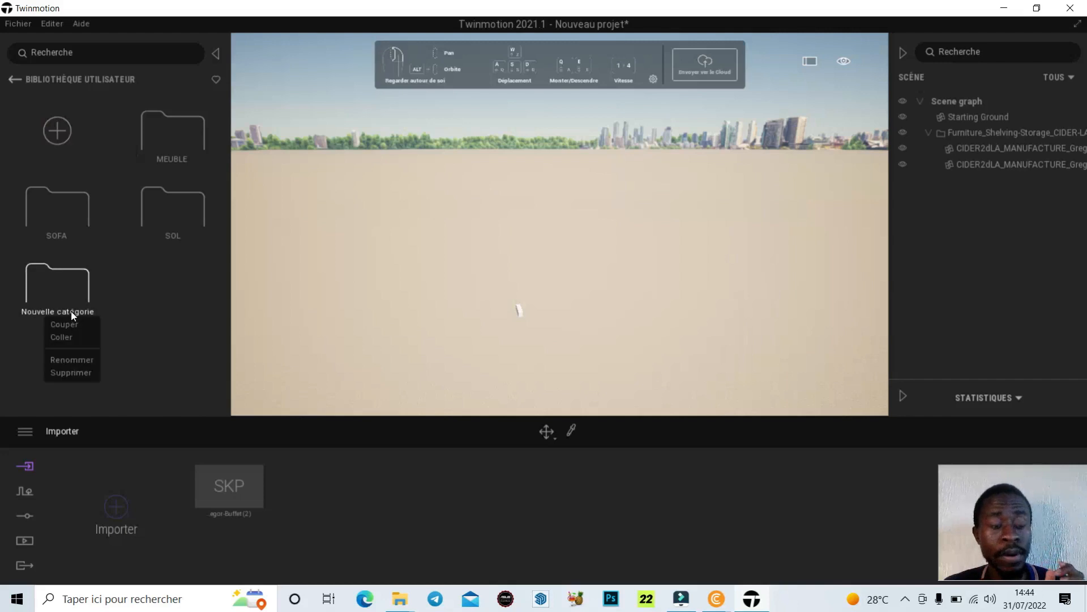
pyautogui.click(86, 361)
pyautogui.press('BackSpace')
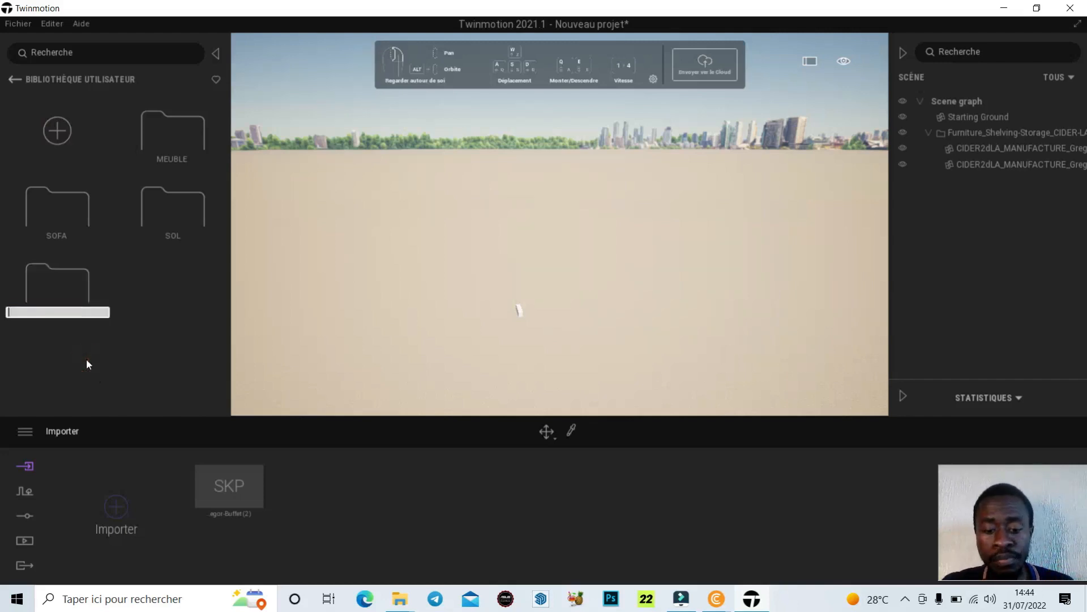
pyautogui.write('LU')
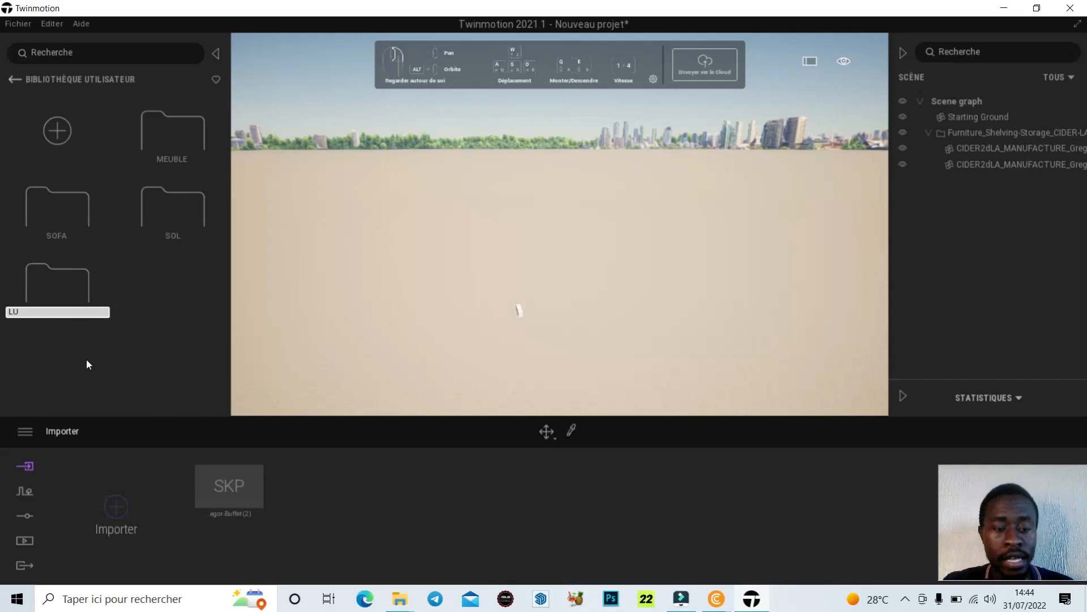
pyautogui.write('MIERE')
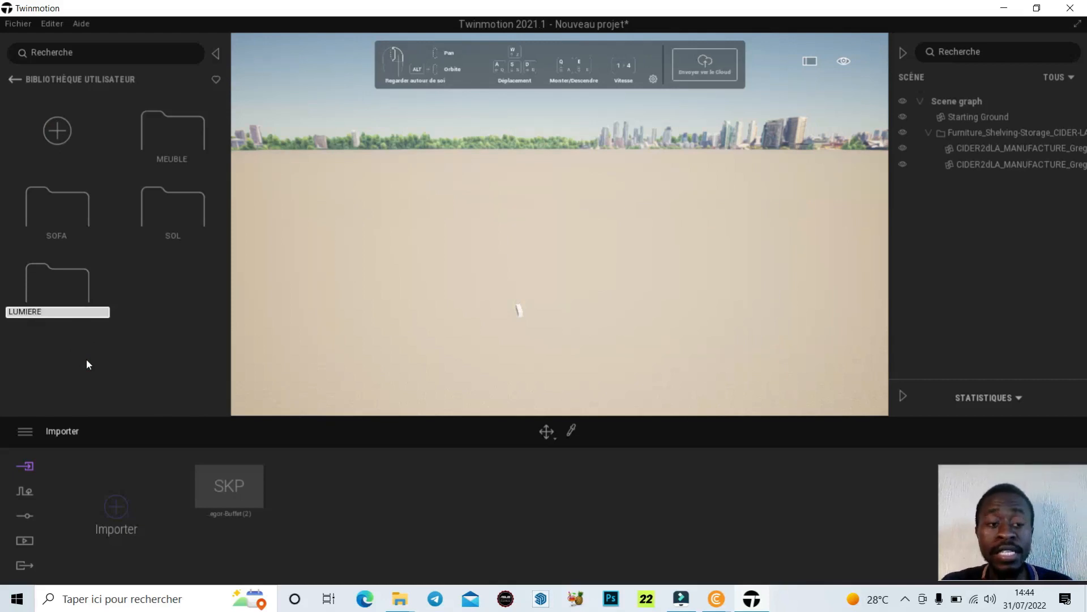
pyautogui.press('Return')
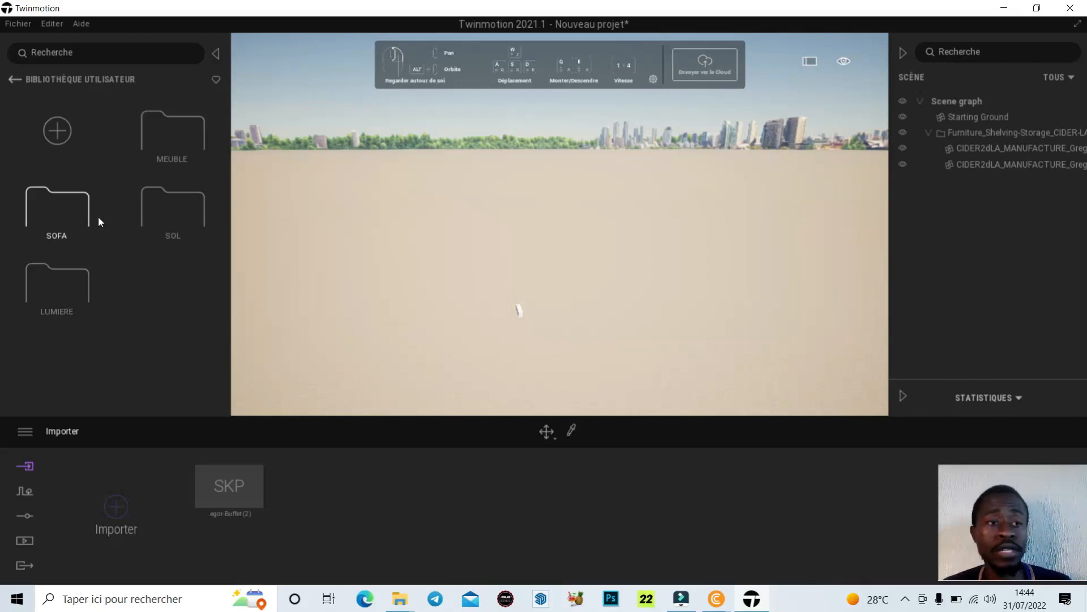
# - Return to the main library and look through its built-in categories, including Matériaux and Objets
pyautogui.click(14, 79)
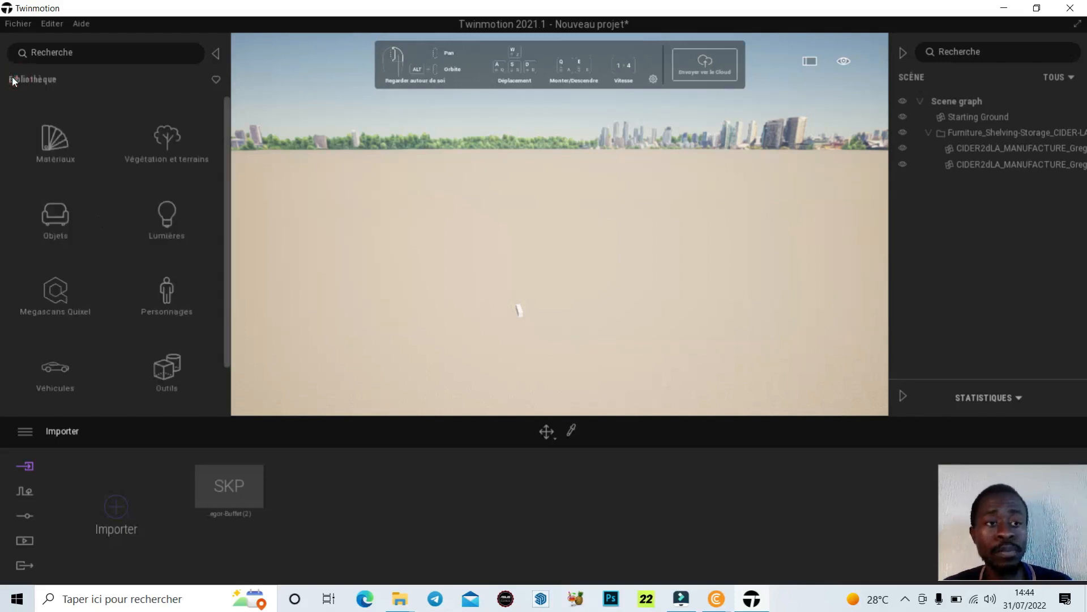
pyautogui.scroll(-2, 94, 199)
pyautogui.scroll(2, 77, 351)
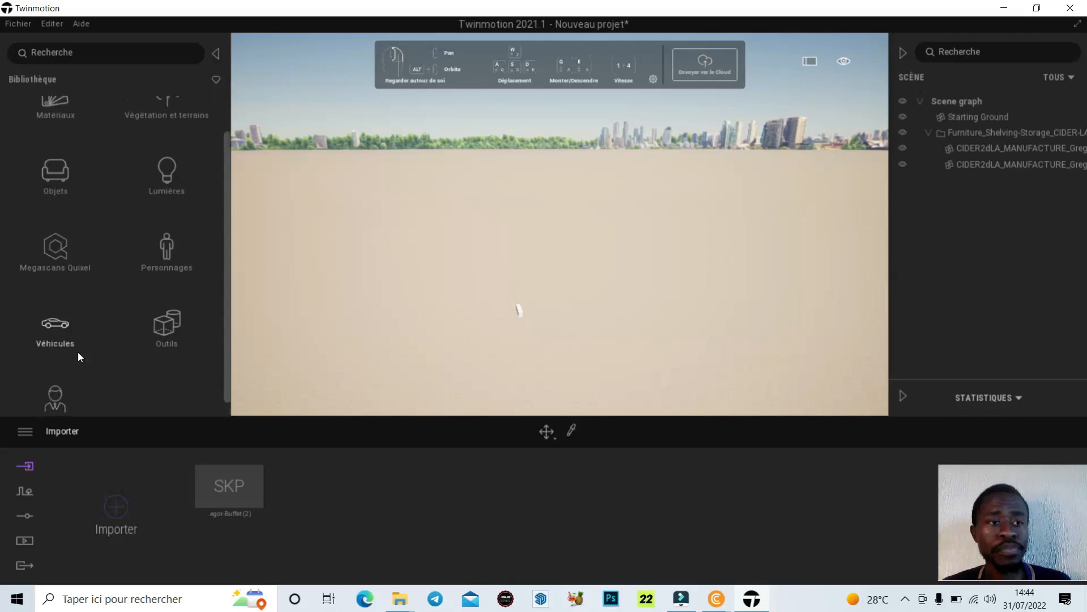
pyautogui.click(54, 158)
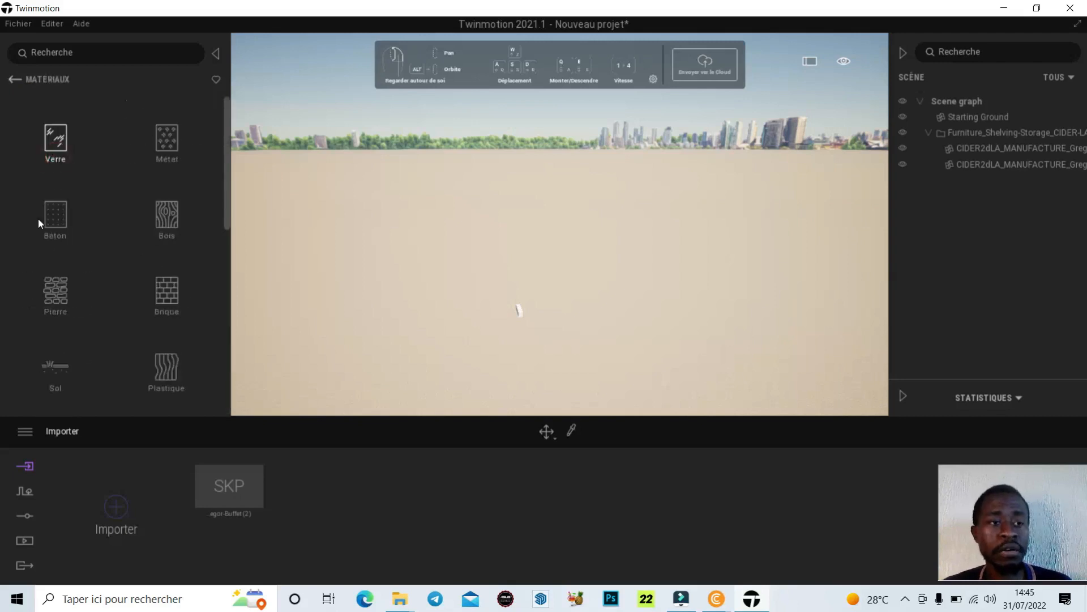
pyautogui.click(13, 81)
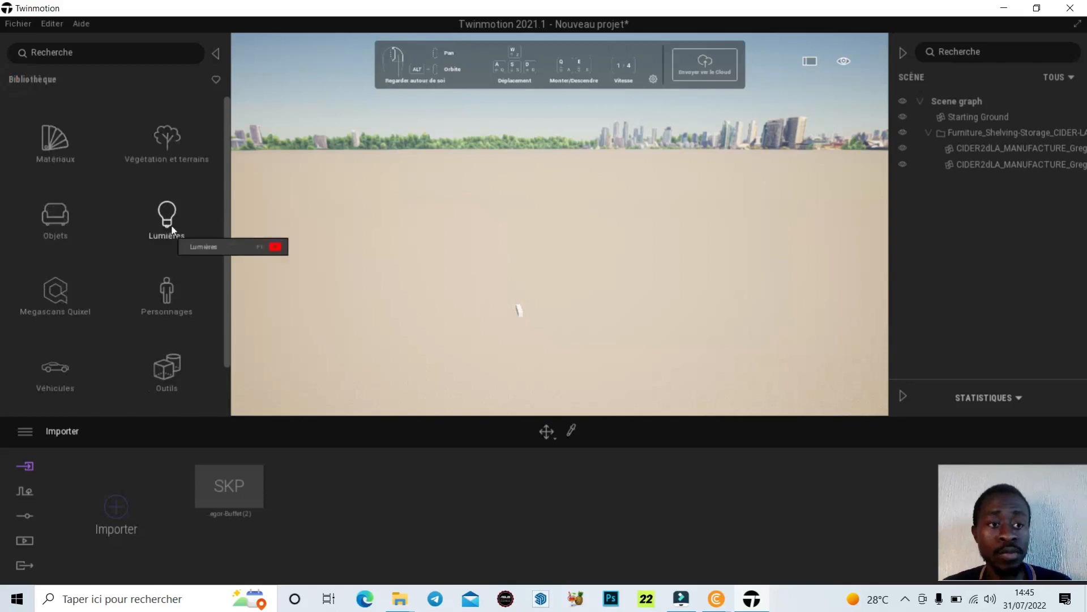
pyautogui.click(63, 222)
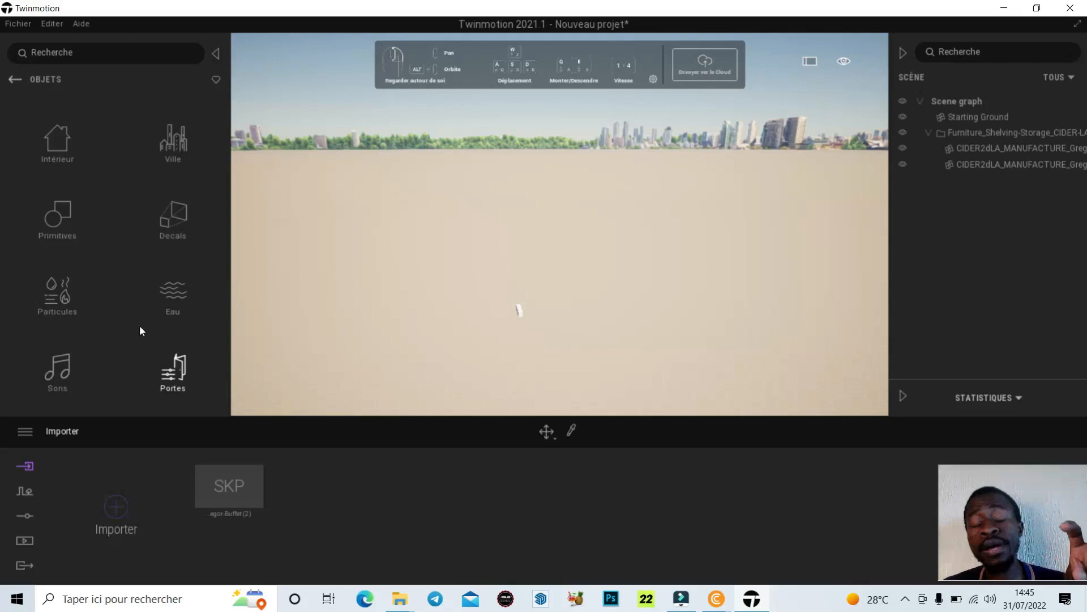
pyautogui.click(16, 80)
# - Reopen the MEUBLE folder in the user library and try to place its saved white buffet in the scene
pyautogui.scroll(-1, 135, 304)
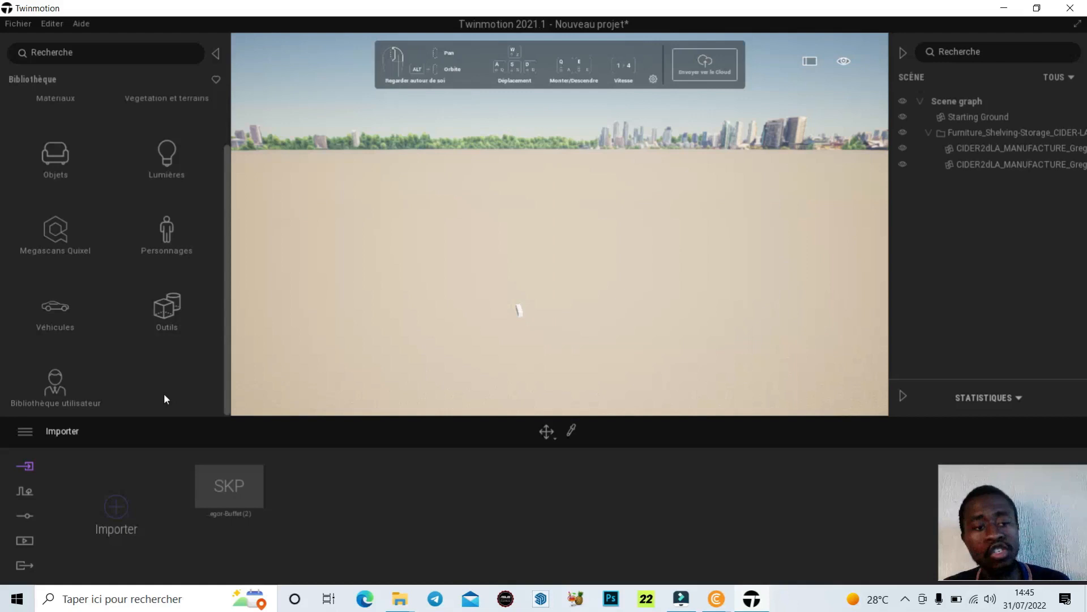
pyautogui.click(69, 387)
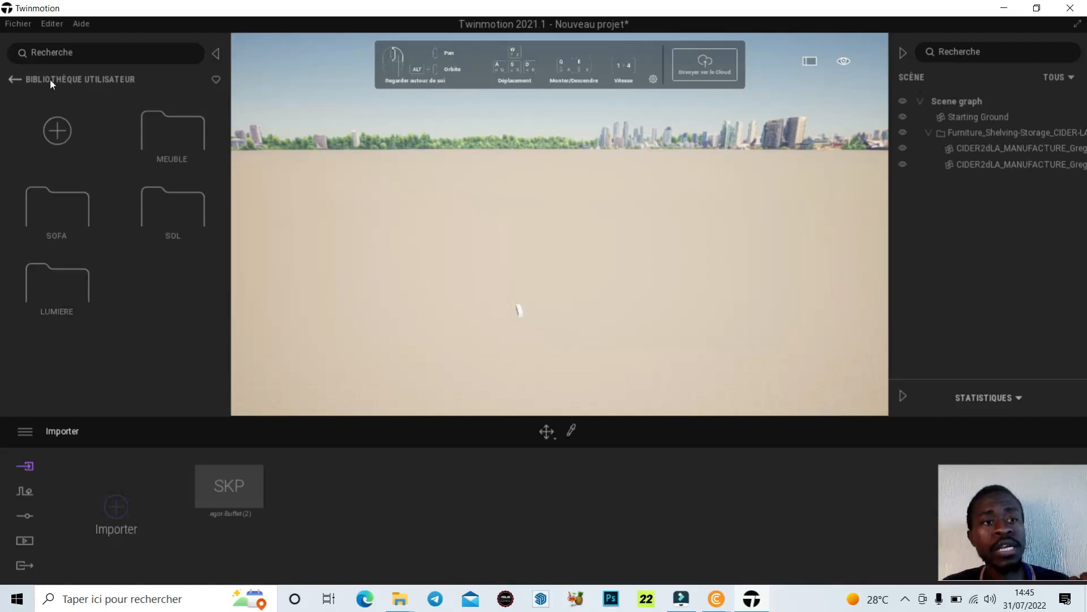
pyautogui.click(166, 139)
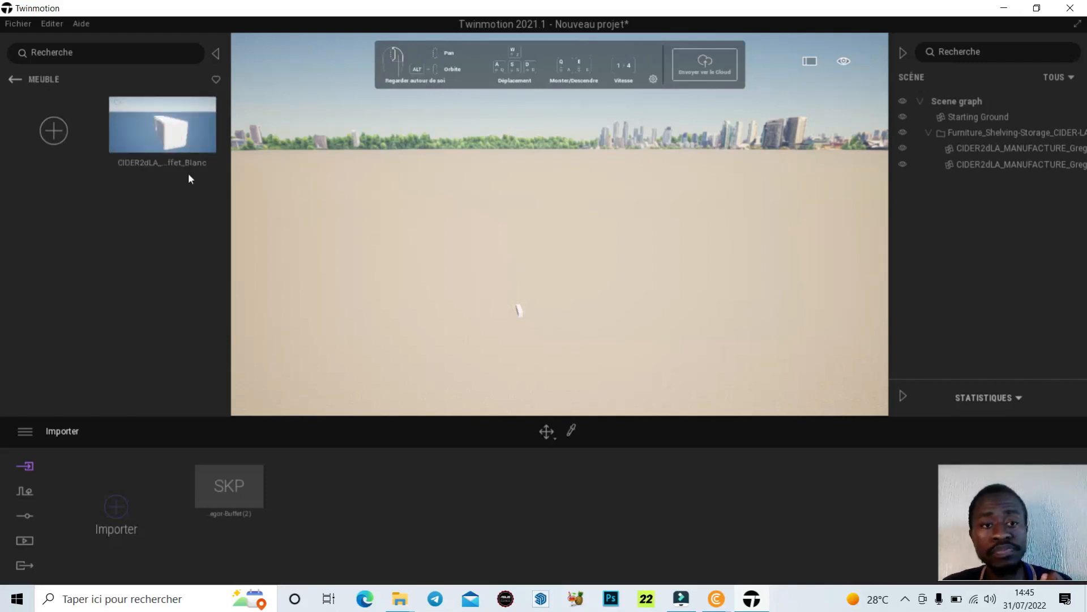
pyautogui.scroll(-2, 465, 316)
pyautogui.moveTo(145, 117); pyautogui.dragTo(490, 282)
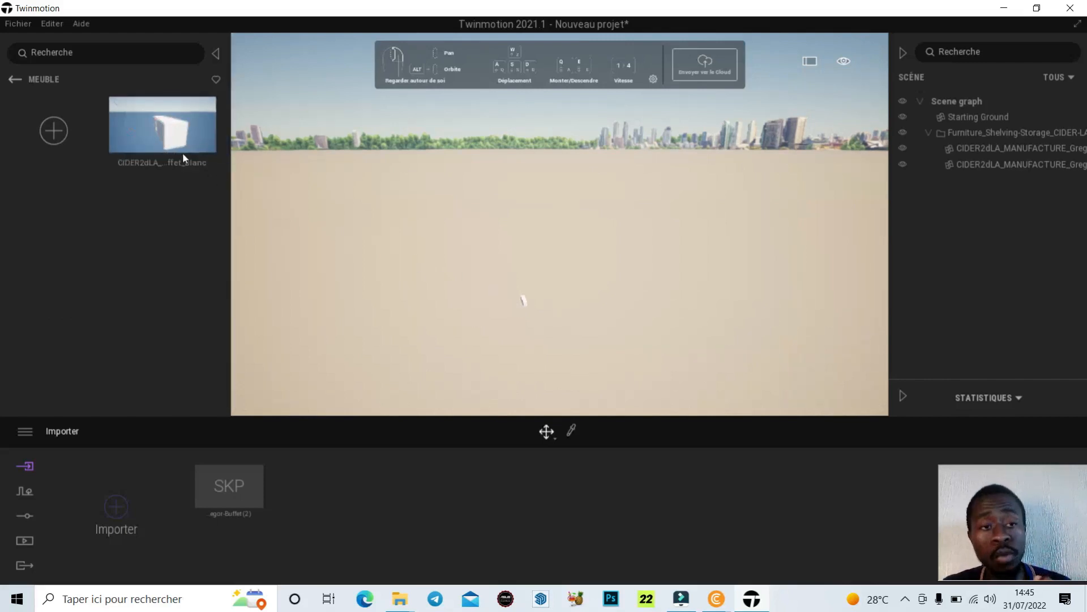